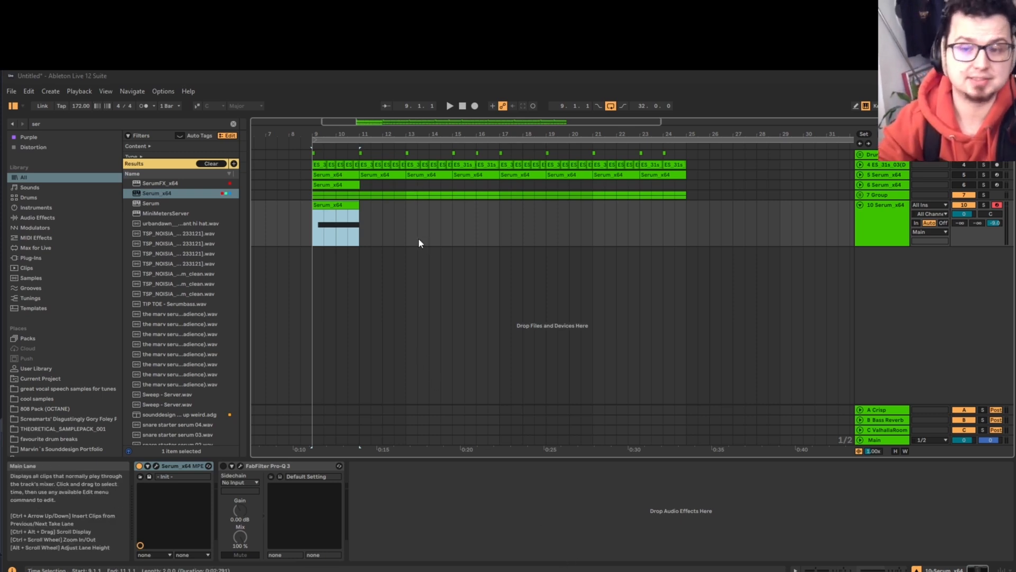
Duplicate the two-bar MIDI clip on track 10 until copies fill bars 9 to 25
{"action": "left_click", "coordinate": [409, 225]}
{"action": "left_click", "coordinate": [342, 205]}
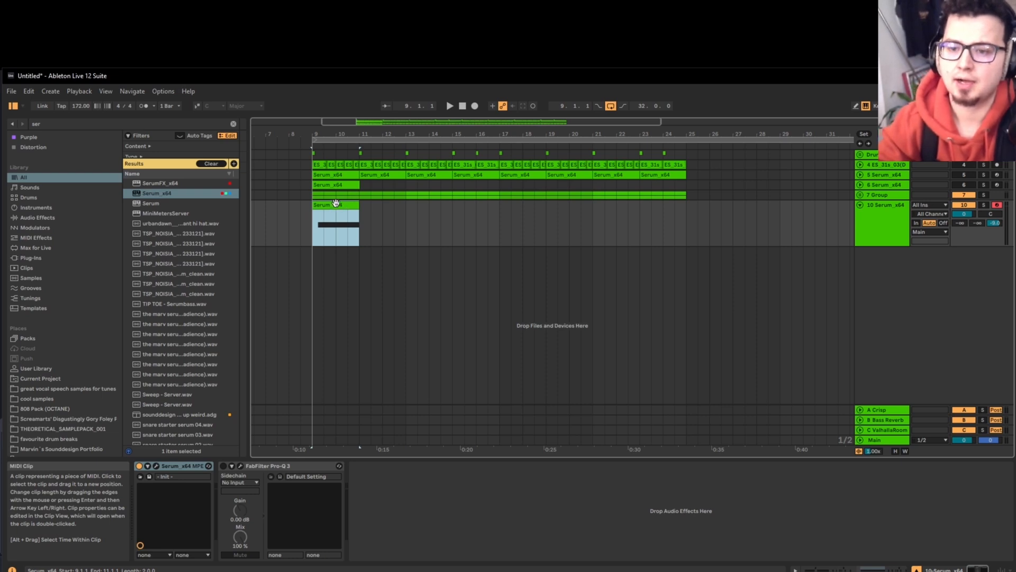
{"action": "key", "text": "ctrl+d"}
{"action": "left_click", "coordinate": [336, 205], "text": "shift"}
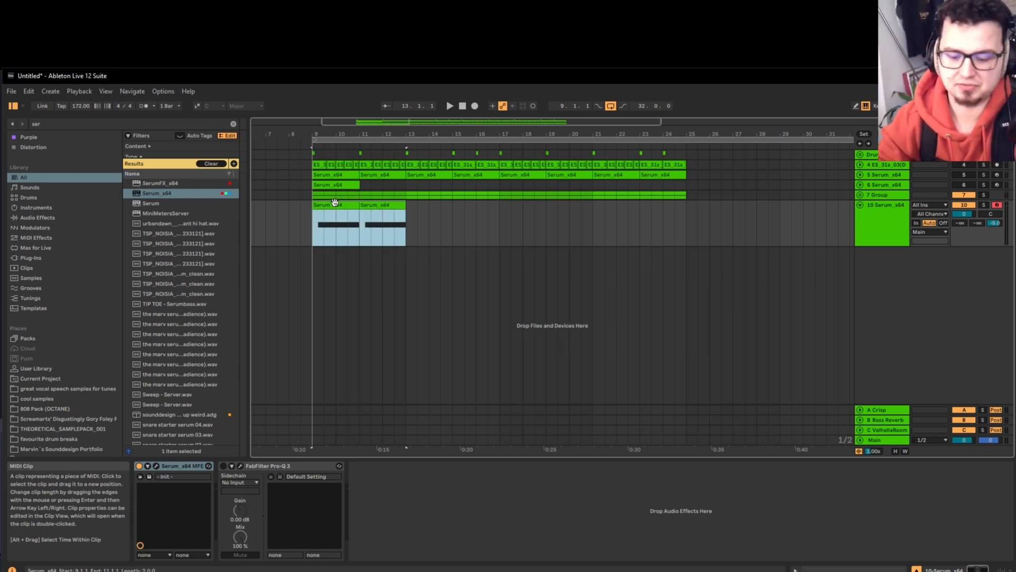
{"action": "key", "text": "ctrl+d"}
{"action": "key", "text": "ctrl+d"}
{"action": "key", "text": "ctrl+d"}
Select the loop region and track 10, play the arrangement from bar 9, and open the track's Serum plug-in window
{"action": "left_click", "coordinate": [414, 139]}
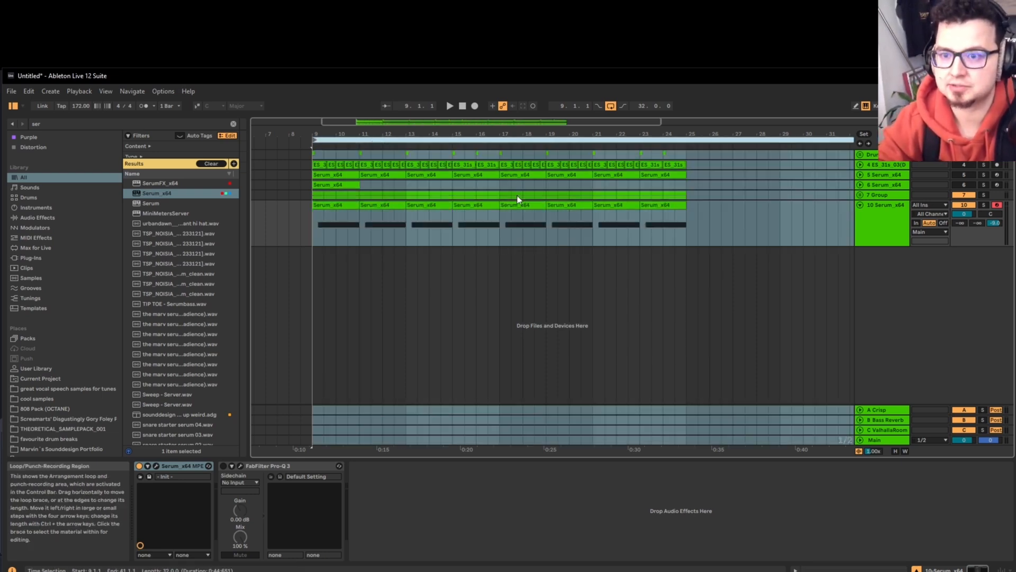
{"action": "left_click", "coordinate": [879, 217]}
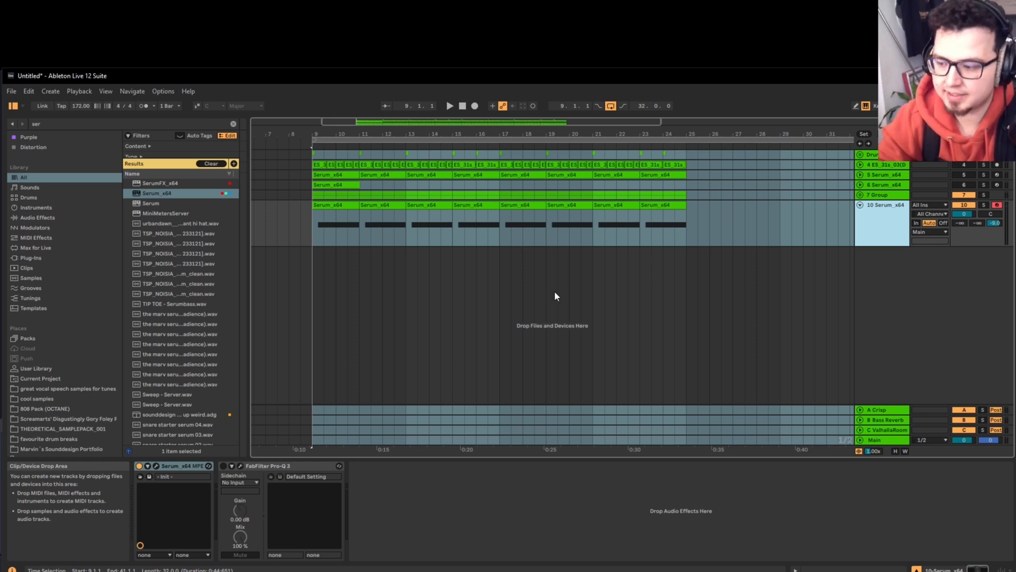
{"action": "key", "text": "space"}
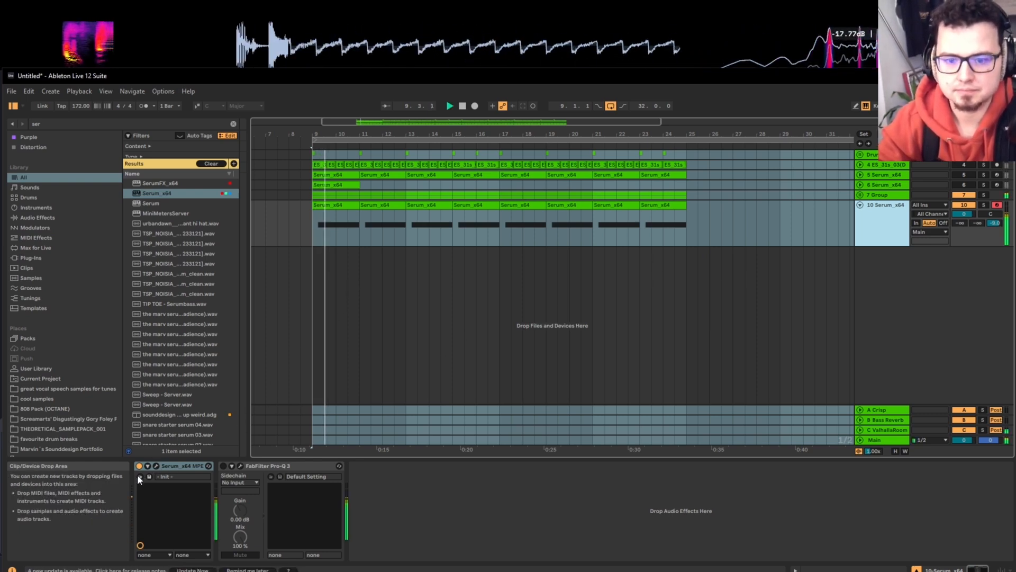
{"action": "left_click", "coordinate": [139, 476]}
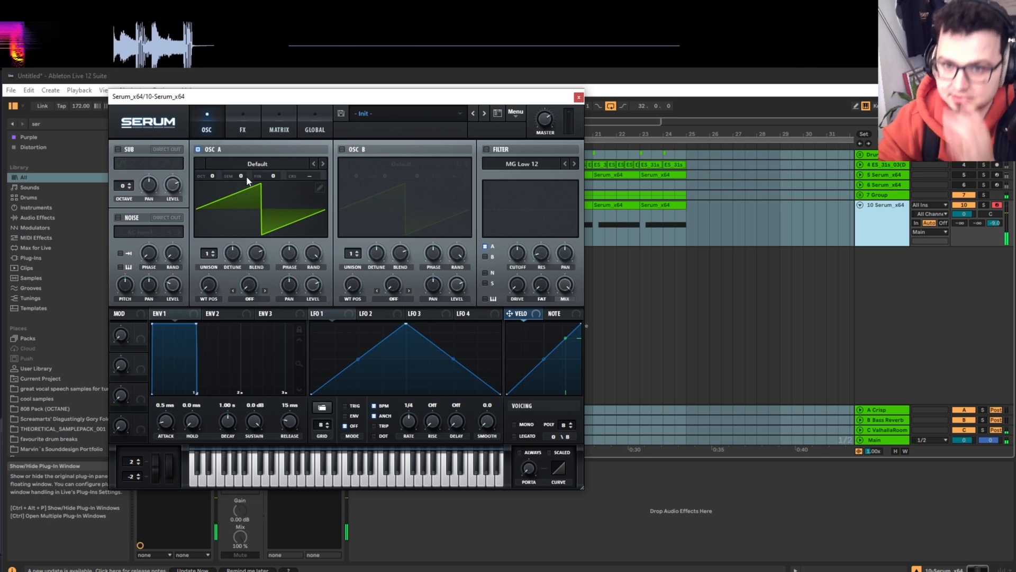
Set oscillator A to octave -3 and load the Analog_BD_Sin wavetable
{"action": "mouse_move", "coordinate": [213, 173]}
{"action": "left_mouse_down"}
{"action": "mouse_move", "coordinate": [211, 204]}
{"action": "mouse_move", "coordinate": [214, 173]}
{"action": "left_mouse_up"}
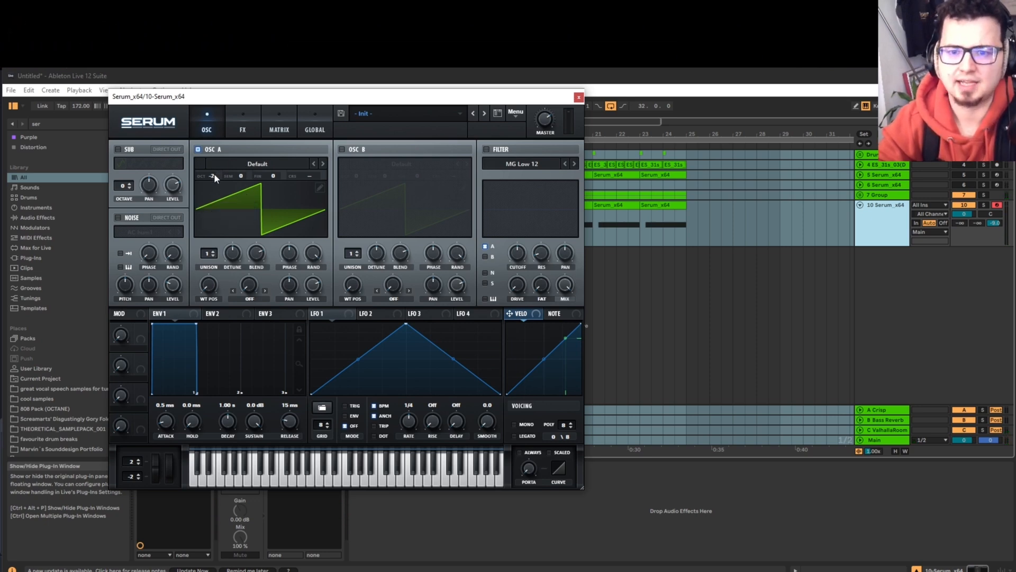
{"action": "left_click", "coordinate": [229, 165]}
{"action": "mouse_move", "coordinate": [271, 176]}
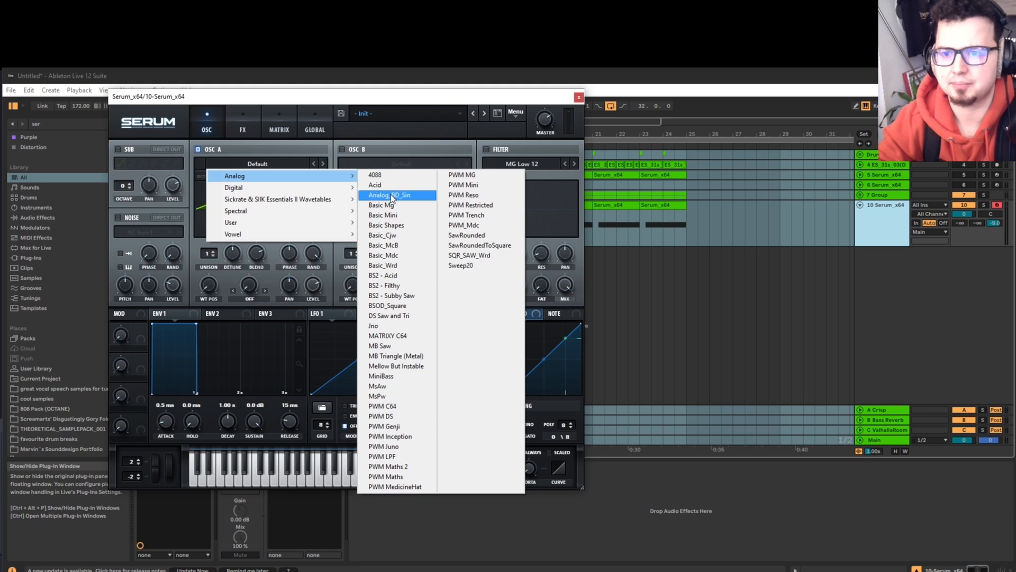
{"action": "left_click", "coordinate": [391, 196]}
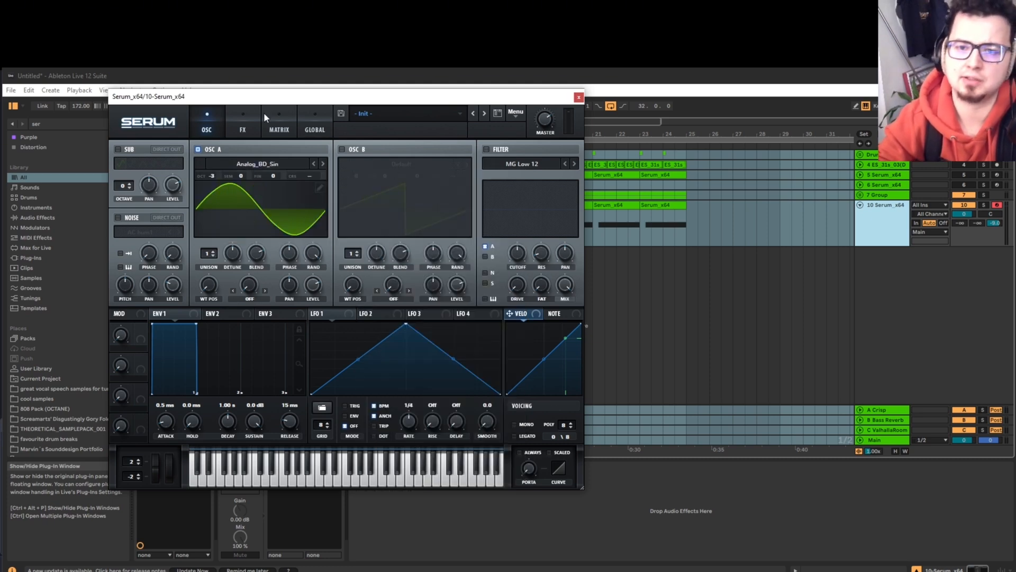
Raise the low harmonic bins just above the fundamental in the first frame of oscillator A's wavetable
{"action": "left_click", "coordinate": [319, 188]}
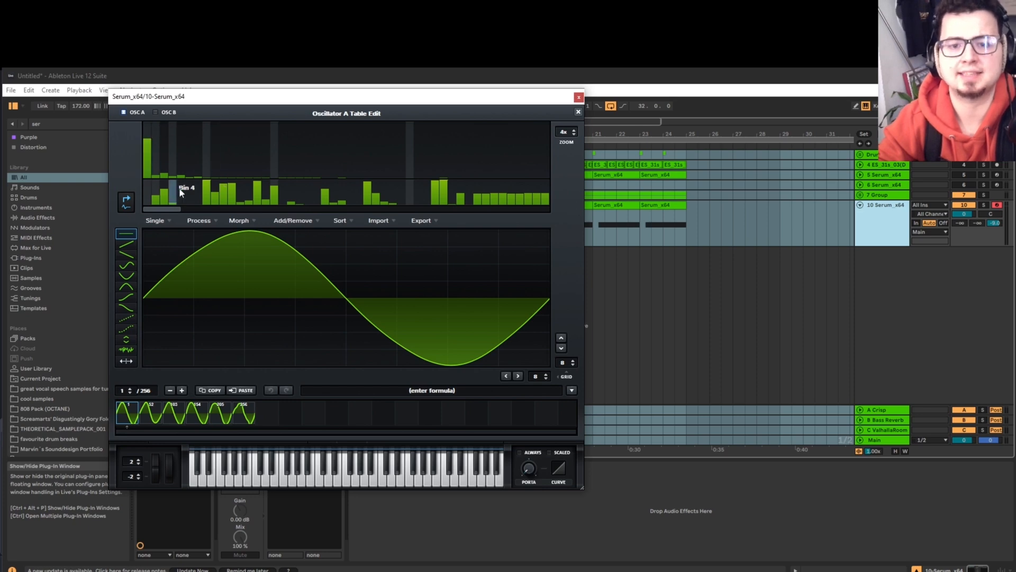
{"action": "mouse_move", "coordinate": [165, 167]}
{"action": "left_mouse_down"}
{"action": "mouse_move", "coordinate": [196, 179]}
{"action": "mouse_move", "coordinate": [151, 174]}
{"action": "mouse_move", "coordinate": [149, 141]}
{"action": "left_mouse_up"}
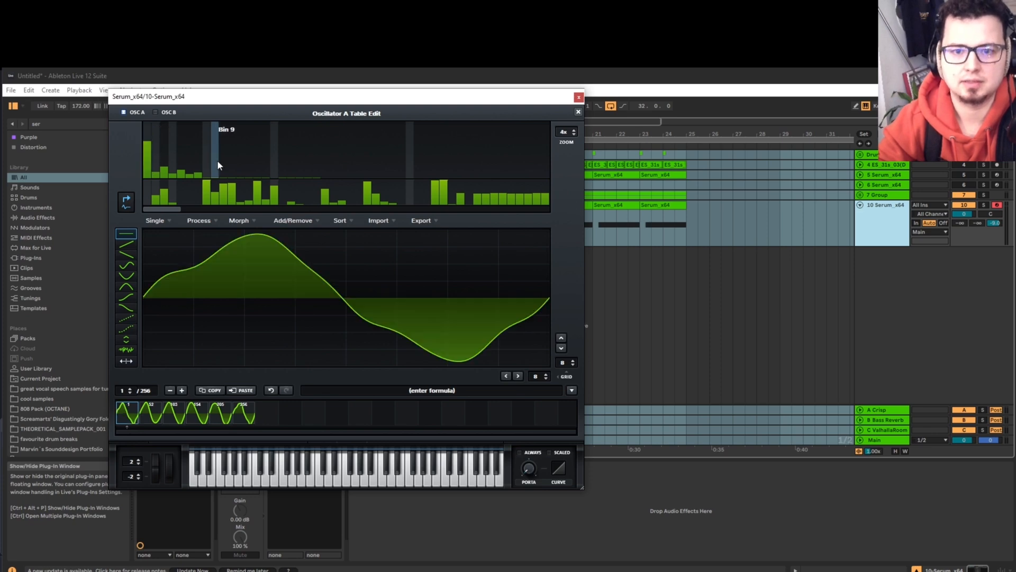
{"action": "left_click", "coordinate": [578, 112]}
{"action": "mouse_move", "coordinate": [548, 123]}
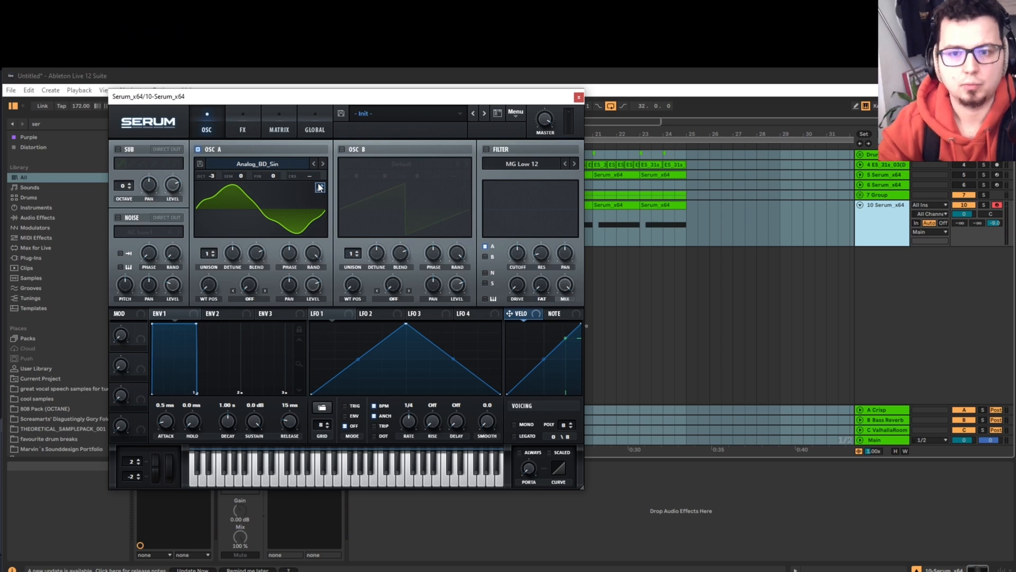
Enable the noise oscillator and load the BrightWhite analog noise
{"action": "left_click", "coordinate": [116, 217]}
{"action": "left_click", "coordinate": [140, 233]}
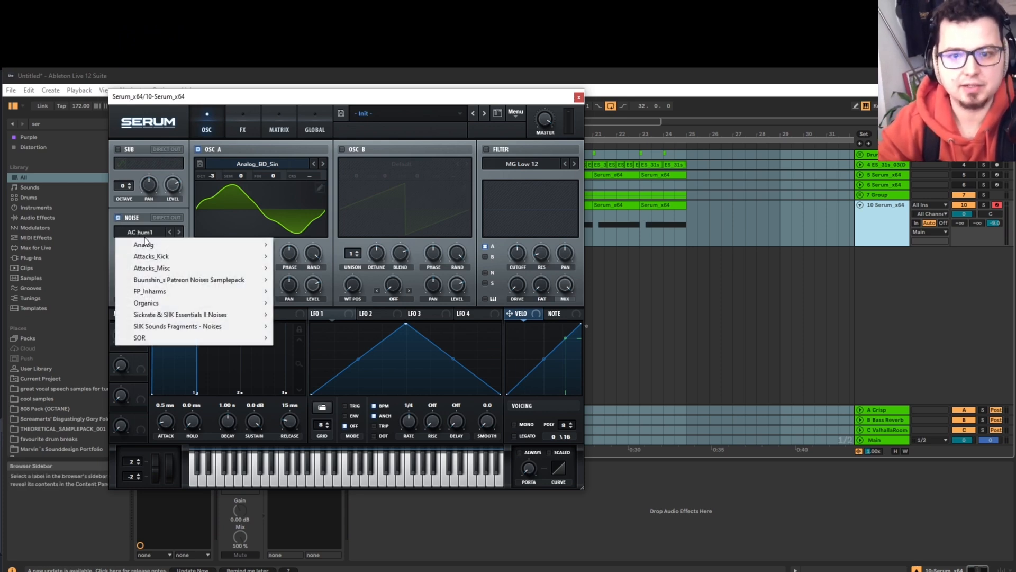
{"action": "mouse_move", "coordinate": [163, 245]}
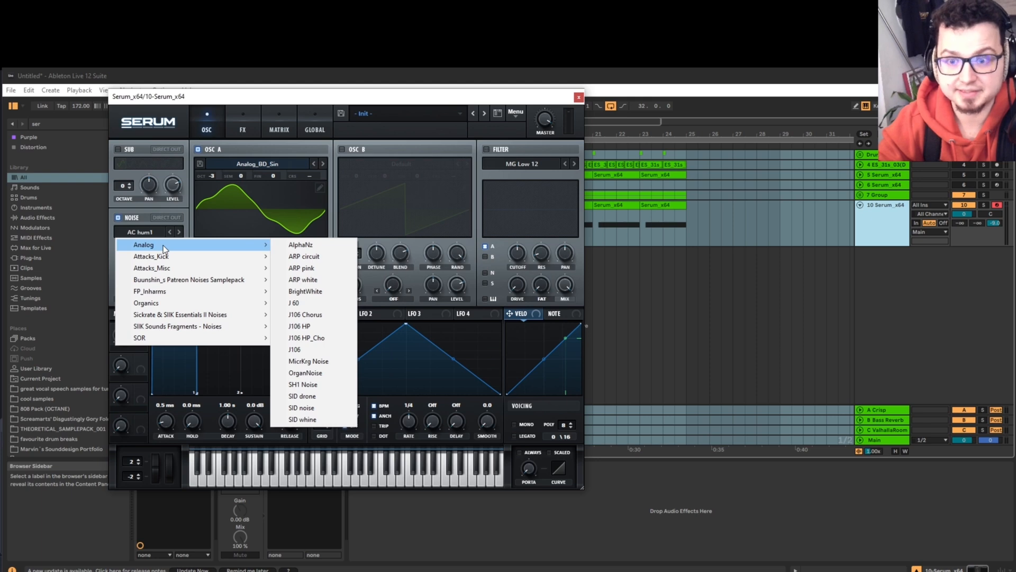
{"action": "left_click", "coordinate": [312, 291]}
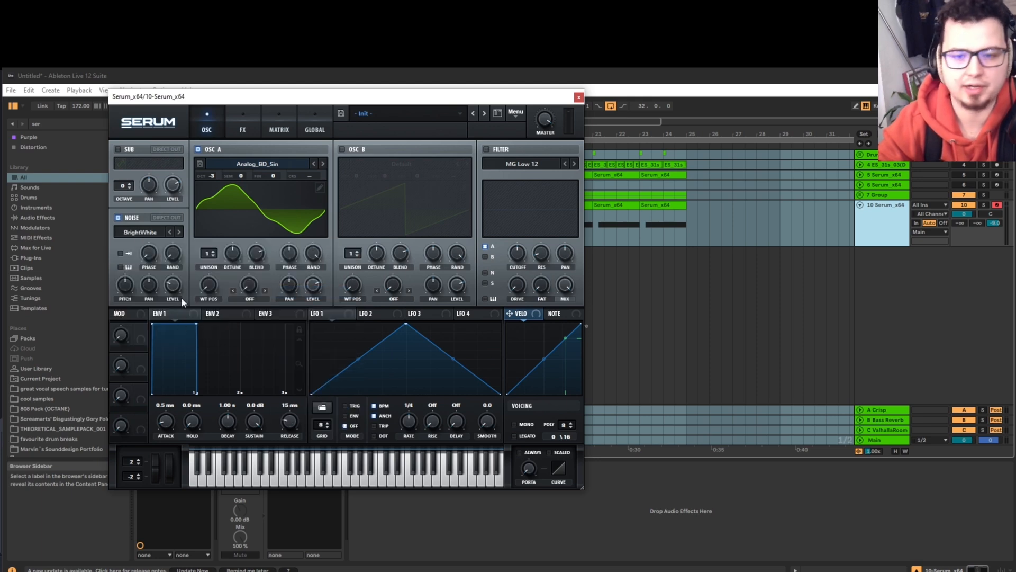
Enable the filter as High 12 and route only the noise oscillator through it instead of oscillator A
{"action": "left_click", "coordinate": [486, 150]}
{"action": "left_click", "coordinate": [503, 164]}
{"action": "mouse_move", "coordinate": [503, 175]}
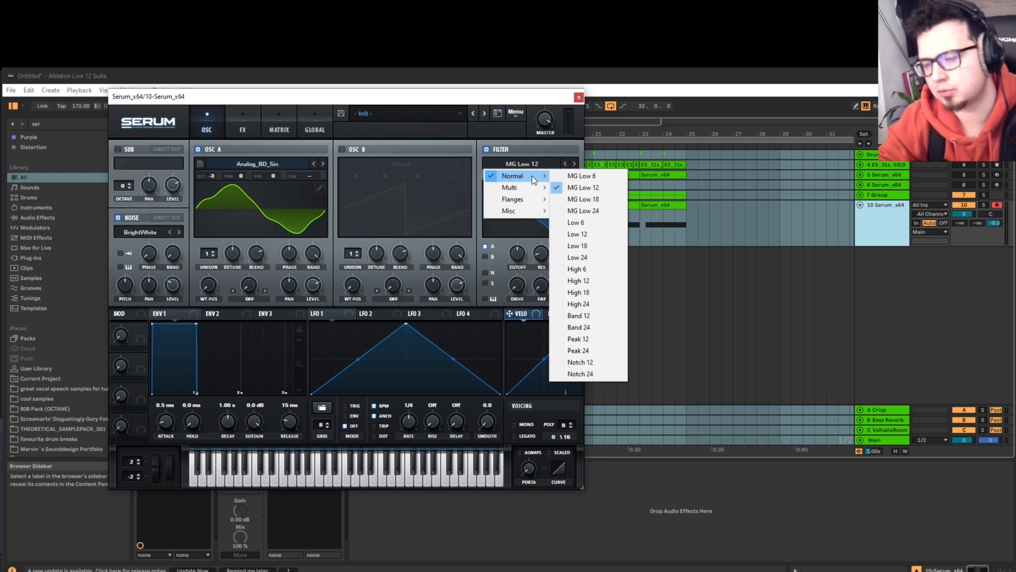
{"action": "mouse_move", "coordinate": [535, 188]}
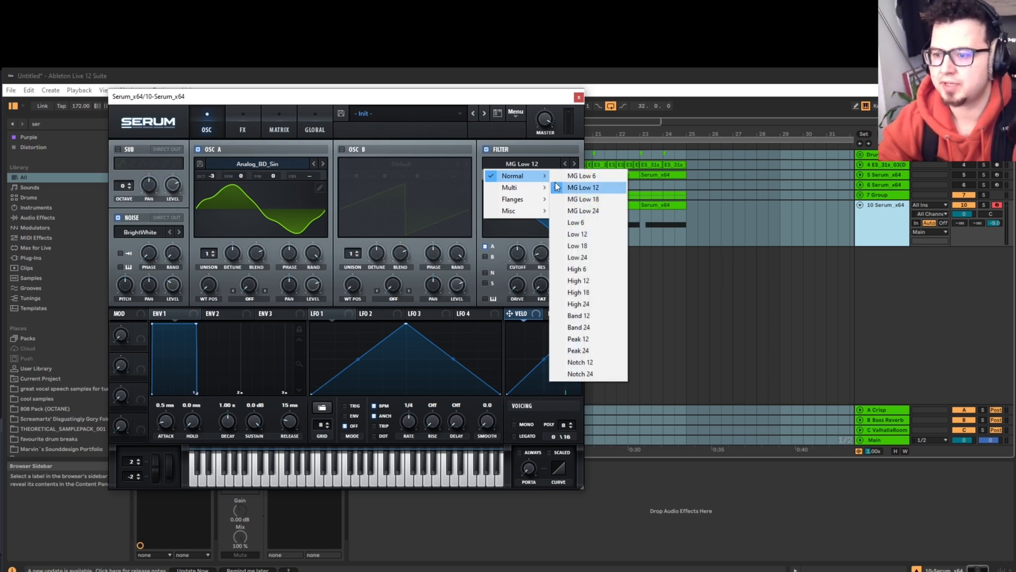
{"action": "left_click", "coordinate": [569, 282]}
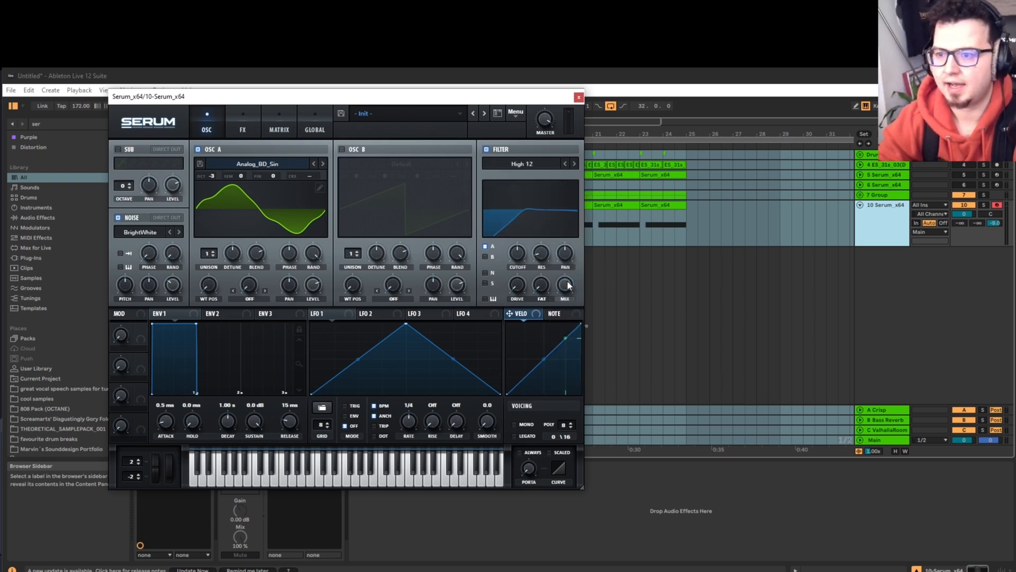
{"action": "left_click", "coordinate": [489, 247]}
{"action": "left_click", "coordinate": [484, 272]}
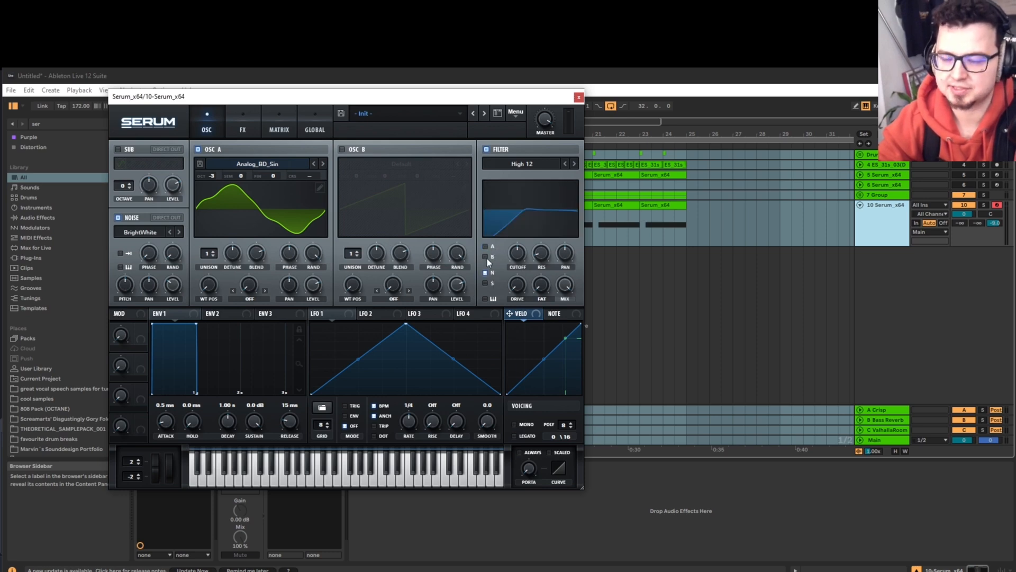
Adjust the noise filter's cutoff and change the filter type to High 24
{"action": "left_click_drag", "start_coordinate": [516, 257], "coordinate": [516, 246]}
{"action": "left_click", "coordinate": [574, 164]}
{"action": "left_click", "coordinate": [575, 163]}
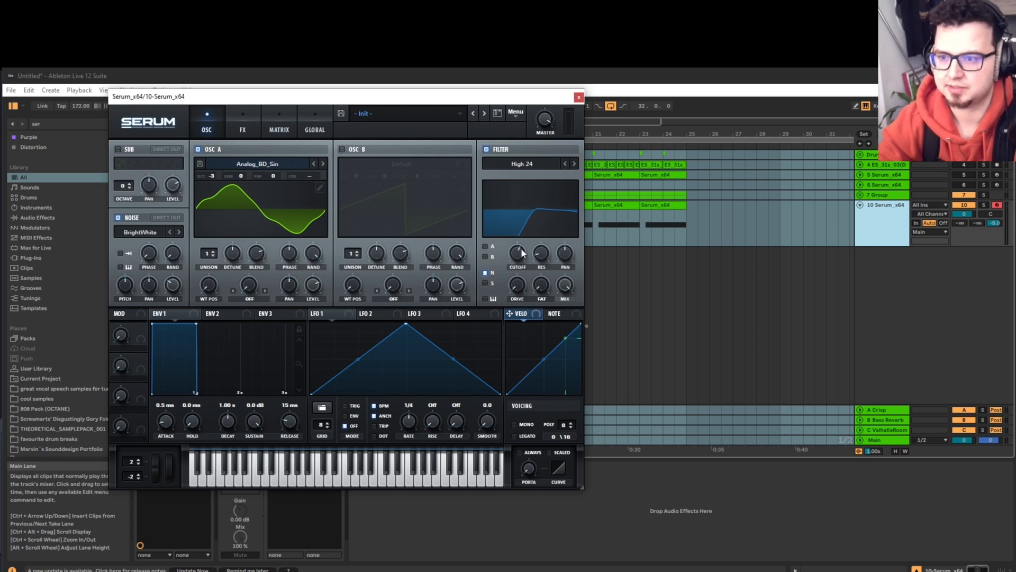
Solo track 10 and set the filter cutoff to about 1083 Hz, muting oscillator A temporarily to hear the noise alone
{"action": "left_click", "coordinate": [983, 206]}
{"action": "left_click", "coordinate": [519, 253]}
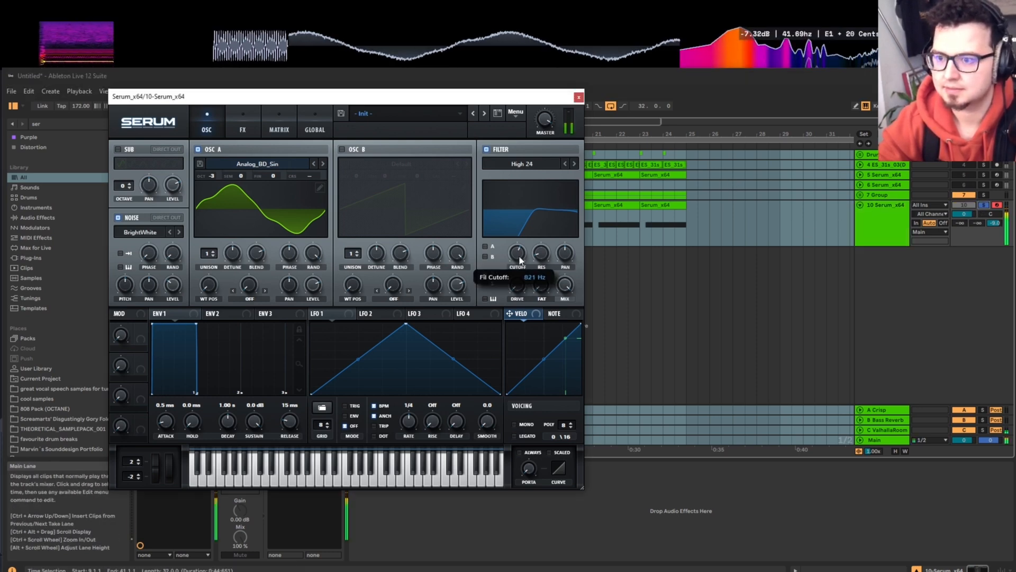
{"action": "left_click", "coordinate": [199, 150]}
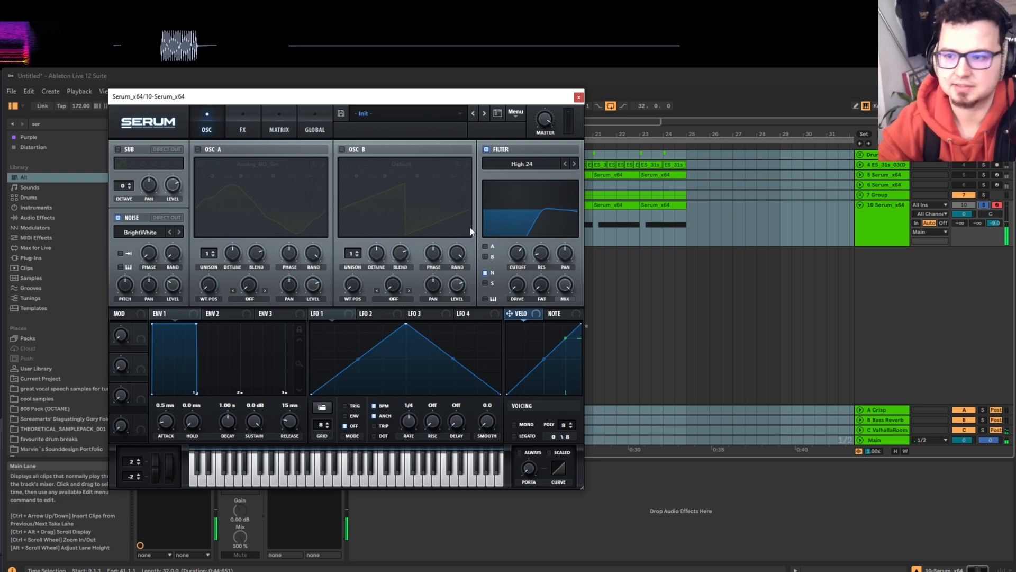
{"action": "left_click_drag", "start_coordinate": [517, 246], "coordinate": [519, 253]}
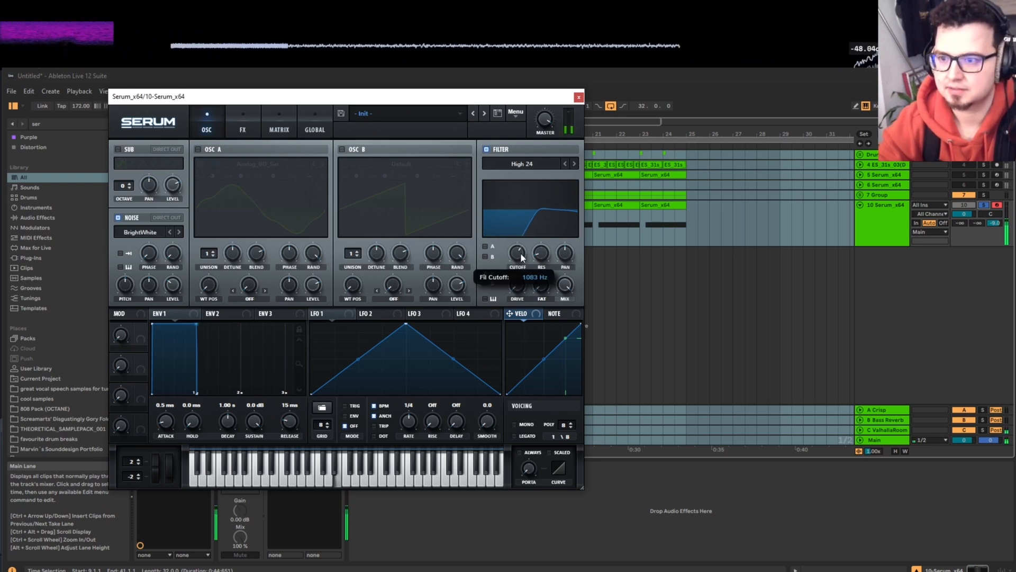
{"action": "left_click", "coordinate": [198, 150]}
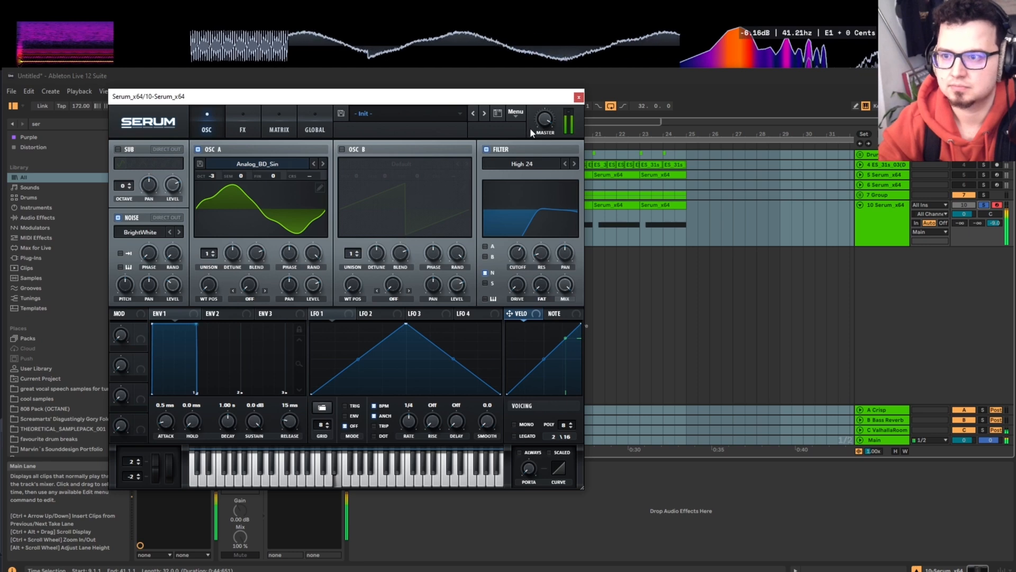
Add a compressor with Multiband enabled to Serum's effects rack
{"action": "left_click", "coordinate": [257, 115]}
{"action": "left_click", "coordinate": [121, 247]}
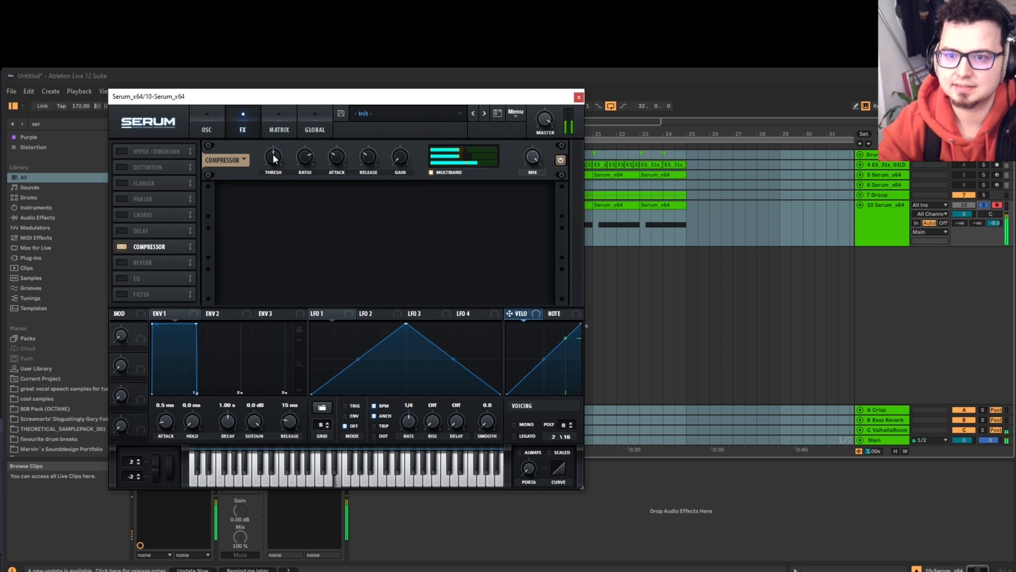
{"action": "mouse_move", "coordinate": [272, 157]}
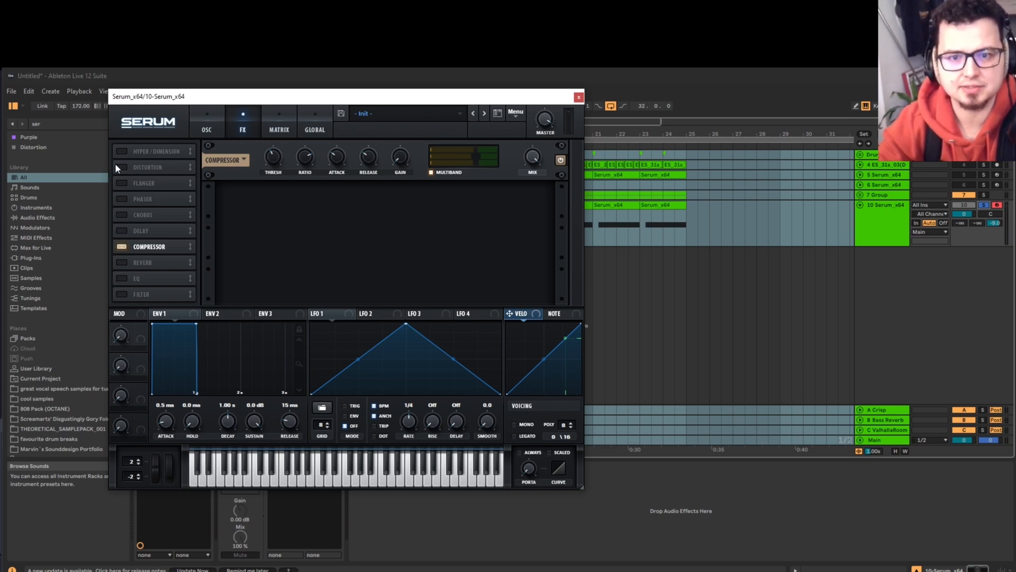
Add a distortion effect, place it after the compressor, and set its type to Diode 1
{"action": "left_click", "coordinate": [148, 167]}
{"action": "left_click_drag", "start_coordinate": [144, 167], "coordinate": [155, 248]}
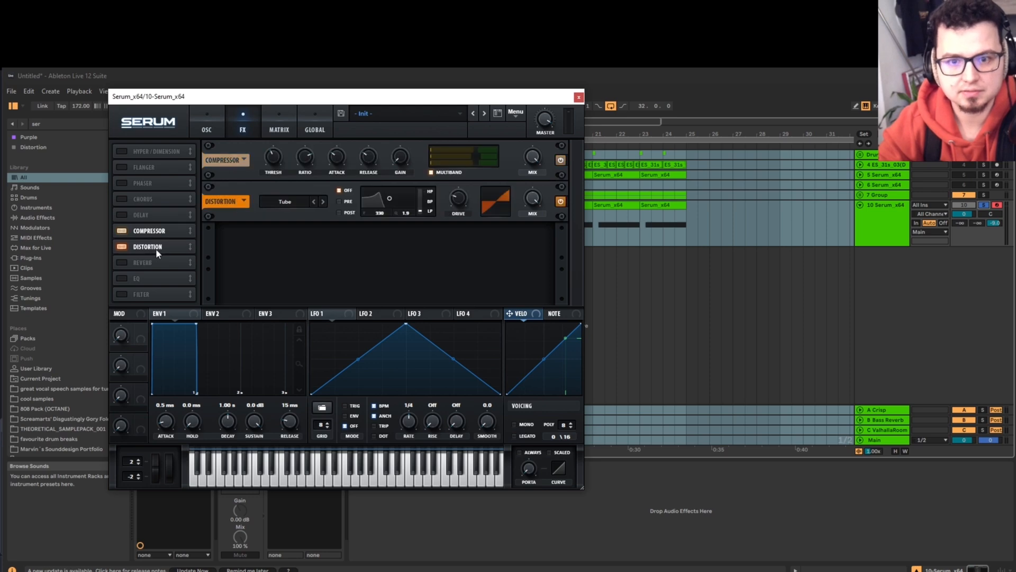
{"action": "left_click", "coordinate": [322, 201]}
{"action": "left_click", "coordinate": [322, 201]}
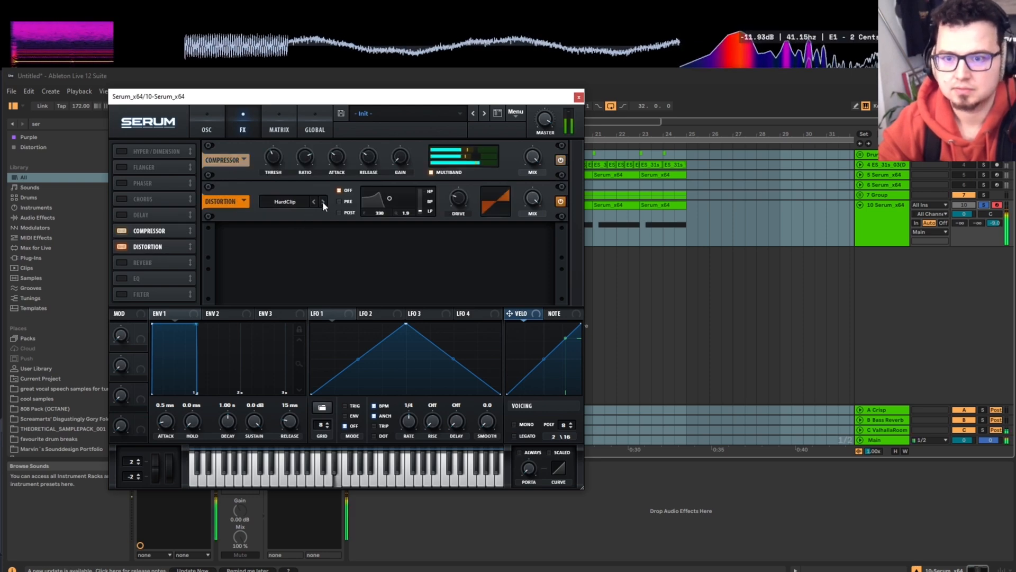
{"action": "left_click", "coordinate": [322, 201]}
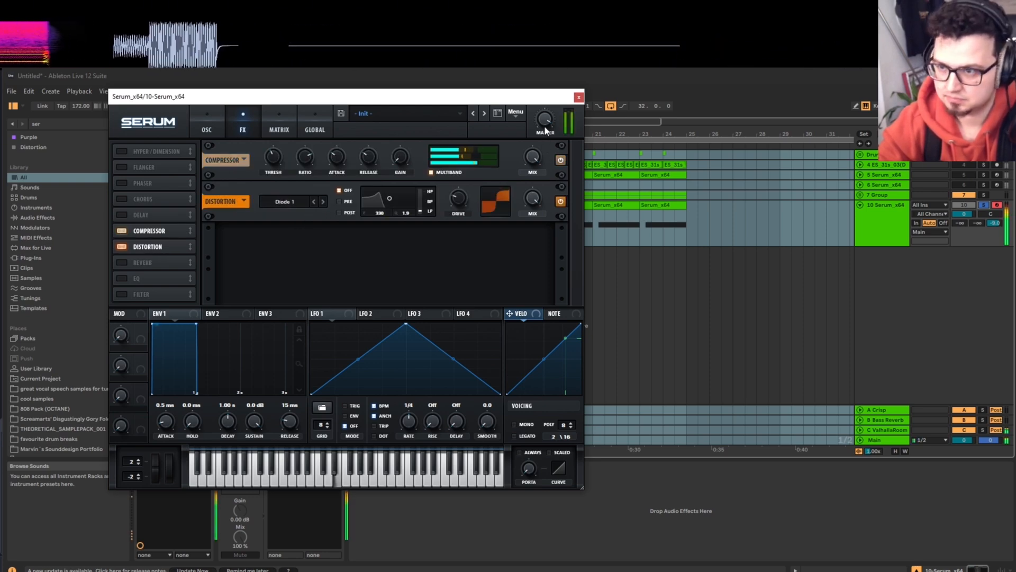
Lower Serum's master volume and raise the distortion's drive
{"action": "left_click_drag", "start_coordinate": [544, 125], "coordinate": [543, 133]}
{"action": "left_click_drag", "start_coordinate": [458, 199], "coordinate": [456, 176]}
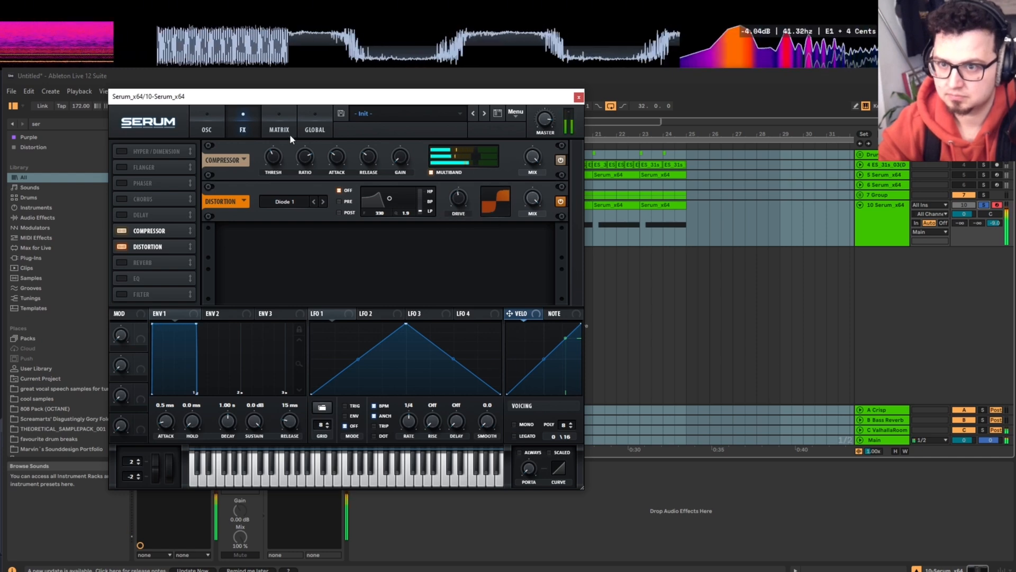
Raise oscillator A's level and lower the noise oscillator's level, auditioning the sound with a held note
{"action": "left_click", "coordinate": [206, 123]}
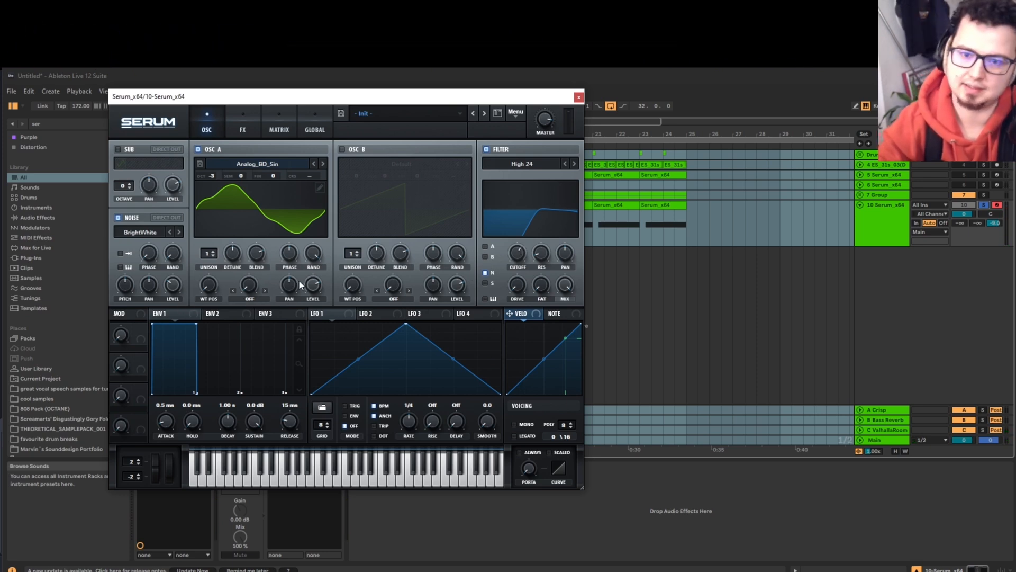
{"action": "key", "text": "d"}
{"action": "left_click_drag", "start_coordinate": [313, 282], "coordinate": [317, 261]}
{"action": "left_click_drag", "start_coordinate": [173, 290], "coordinate": [172, 303]}
{"action": "key", "text": "d"}
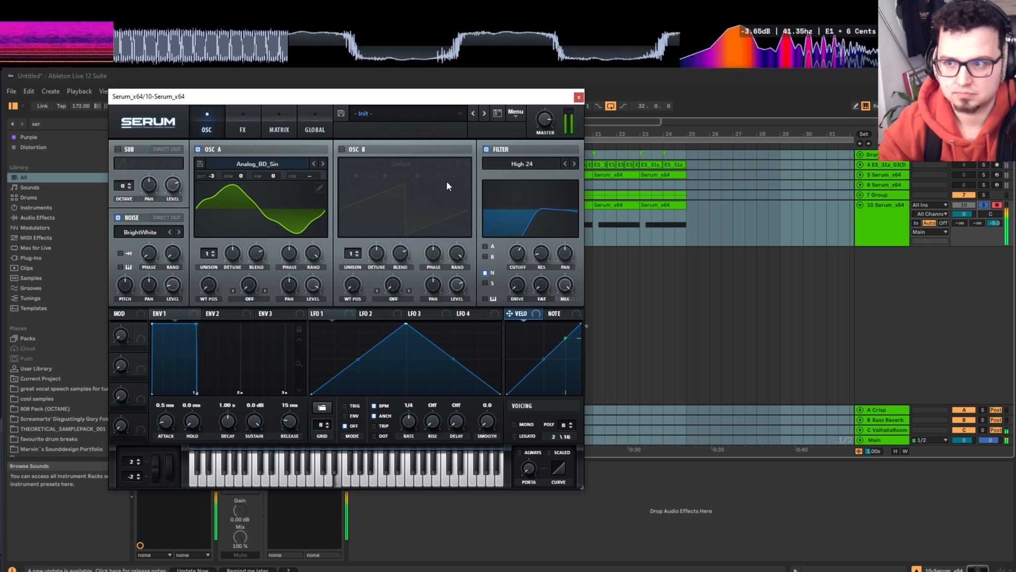
{"action": "key", "text": "d"}
Slightly lower the cutoff of the High 24 filter on the noise oscillator while auditioning the sound
{"action": "left_click", "coordinate": [242, 124]}
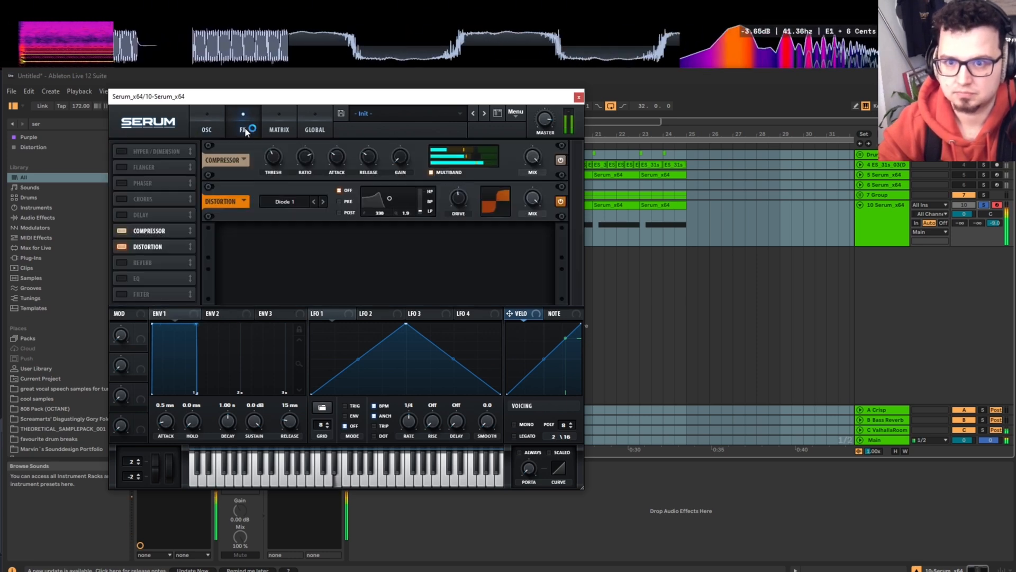
{"action": "left_click", "coordinate": [206, 126]}
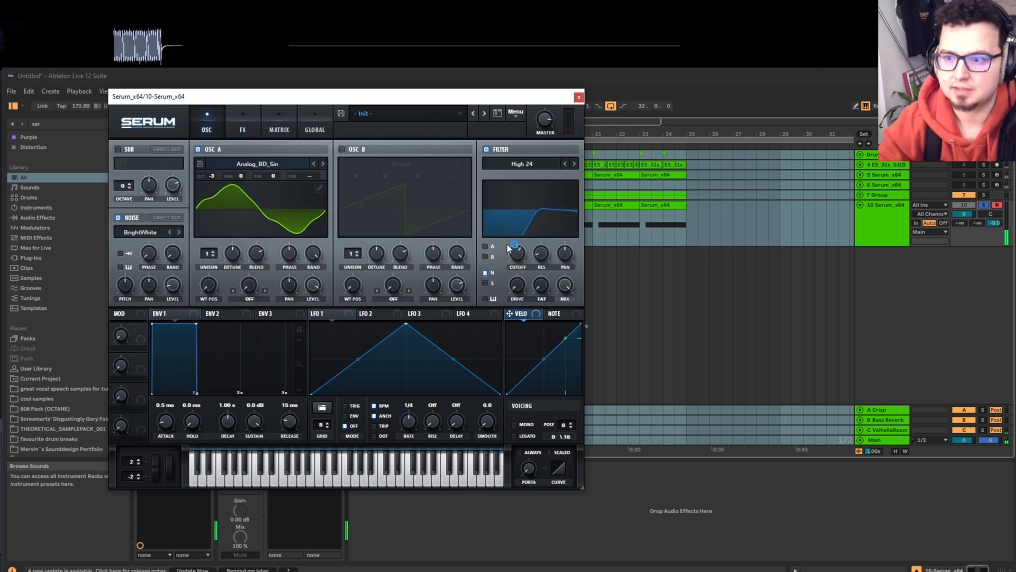
{"action": "mouse_move", "coordinate": [516, 259]}
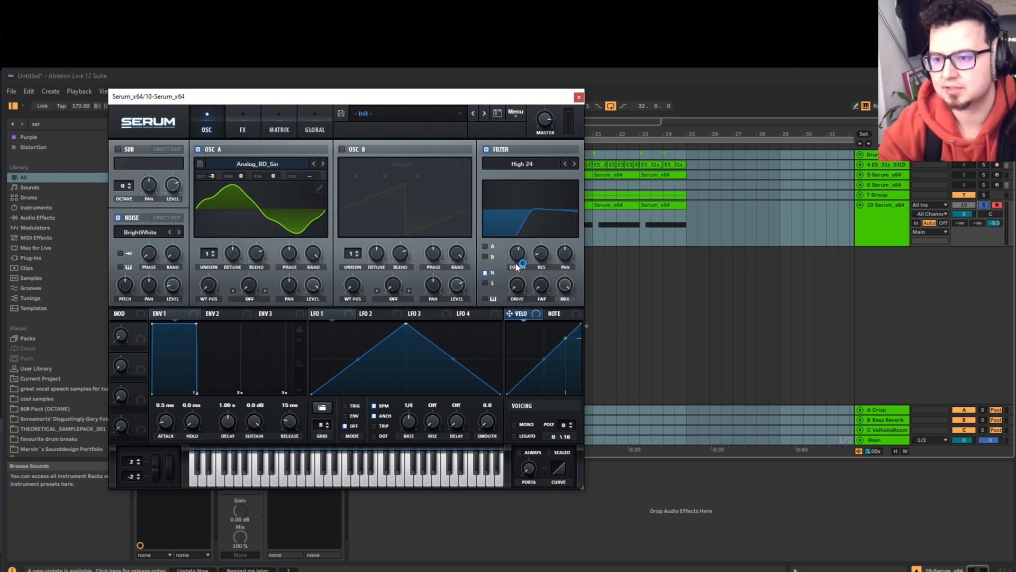
{"action": "key", "text": "d"}
{"action": "mouse_move", "coordinate": [516, 262]}
{"action": "left_mouse_down"}
{"action": "mouse_move", "coordinate": [518, 301]}
{"action": "mouse_move", "coordinate": [511, 265]}
{"action": "left_mouse_up"}
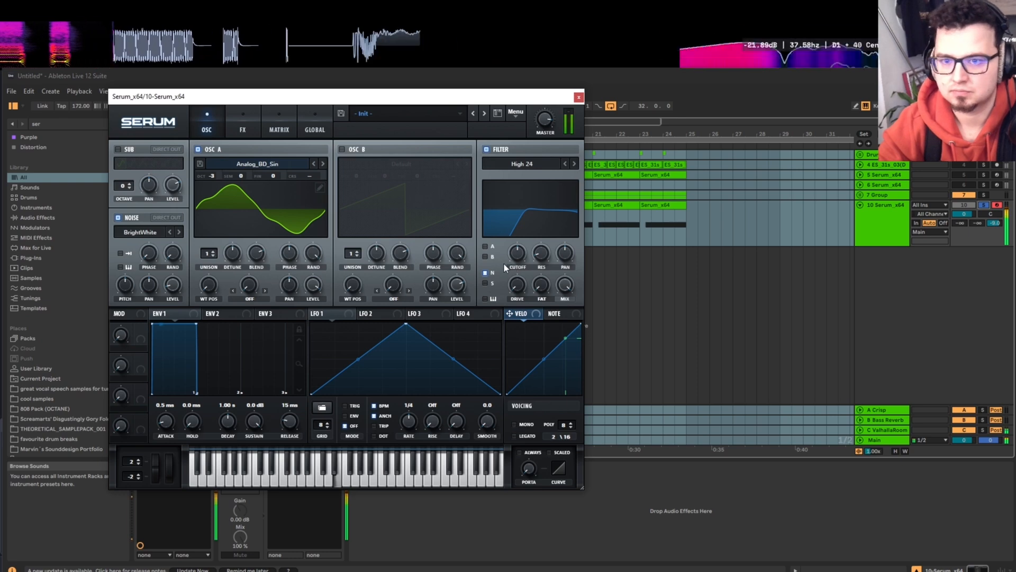
Add an EQ after the distortion, boost its upper band as a peak around 1055 Hz, and modulate that band's frequency with LFO 2
{"action": "left_click", "coordinate": [243, 127]}
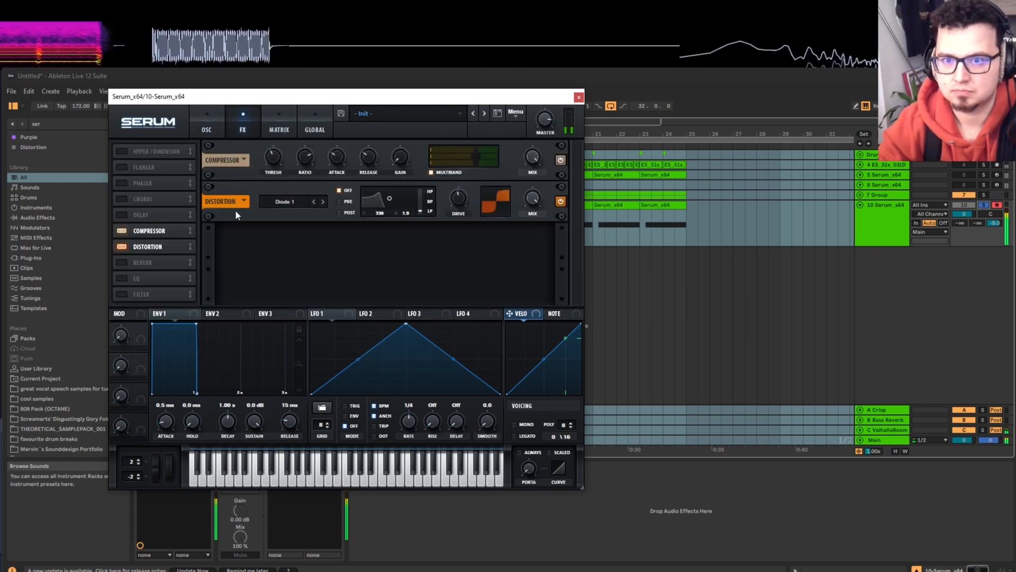
{"action": "left_click", "coordinate": [121, 278]}
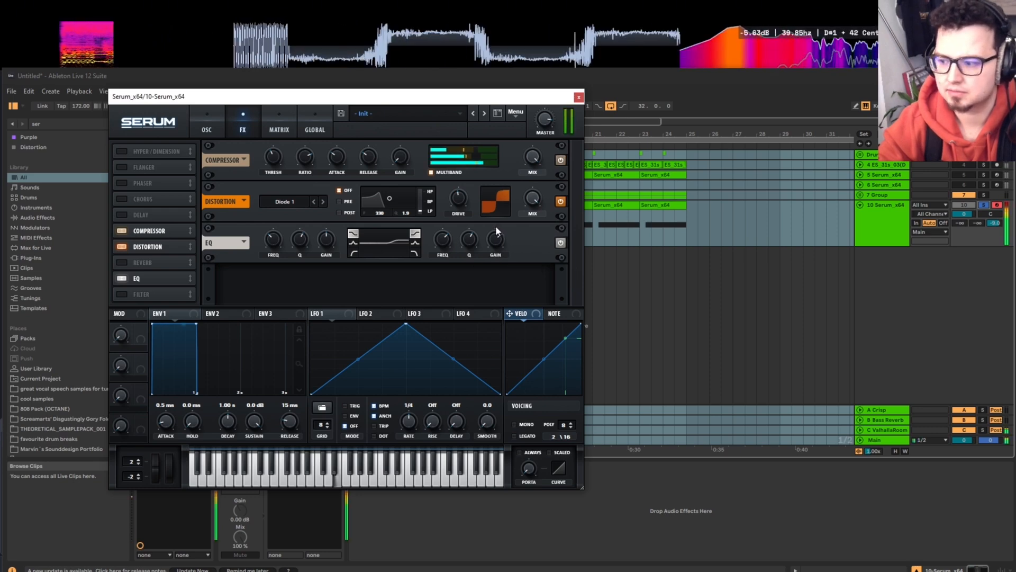
{"action": "left_click_drag", "start_coordinate": [496, 226], "coordinate": [442, 263]}
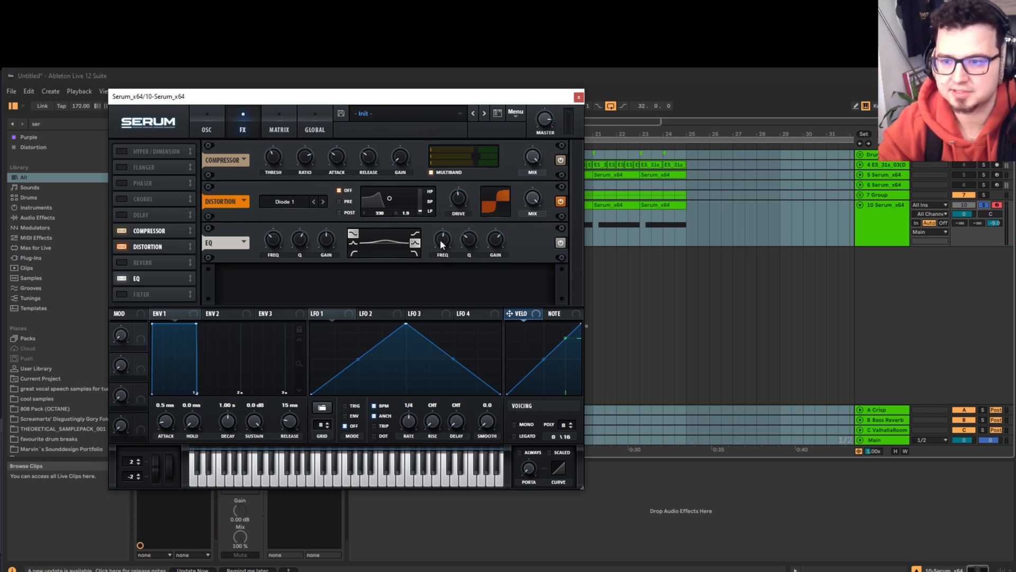
{"action": "left_click_drag", "start_coordinate": [441, 239], "coordinate": [441, 232]}
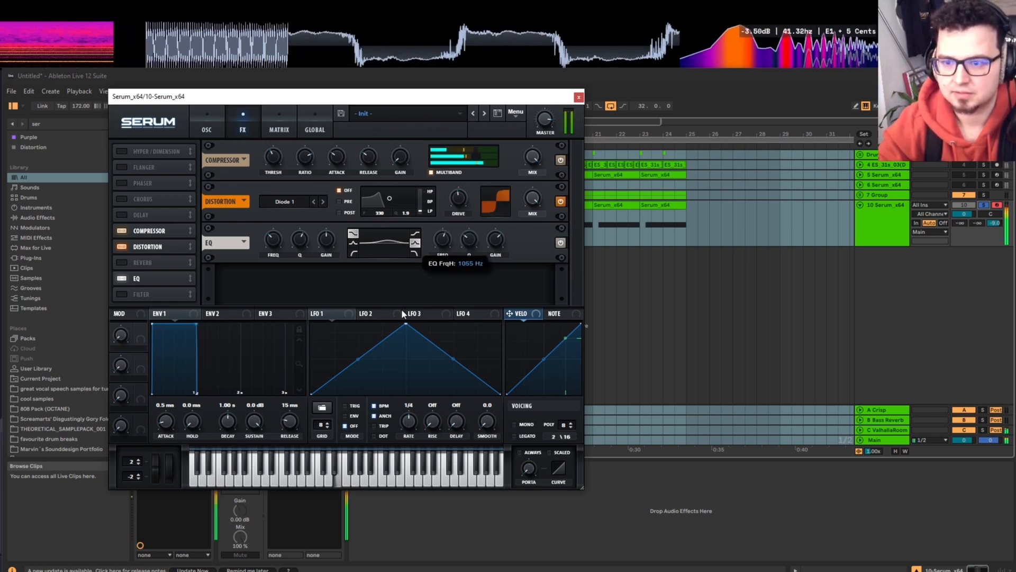
{"action": "left_click_drag", "start_coordinate": [363, 314], "coordinate": [433, 261]}
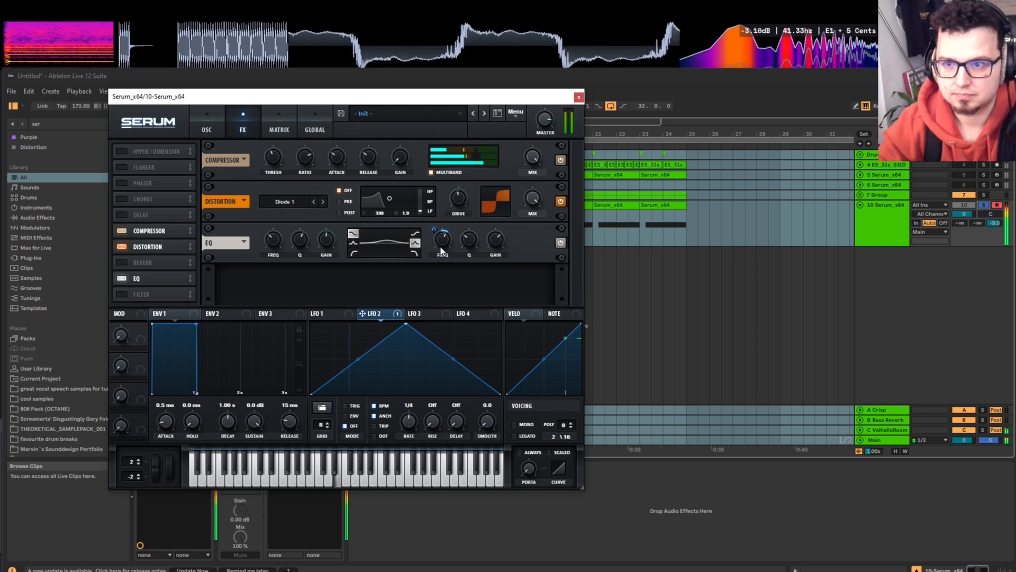
Change the noise oscillator's sample to ARP pink
{"action": "left_click", "coordinate": [214, 126]}
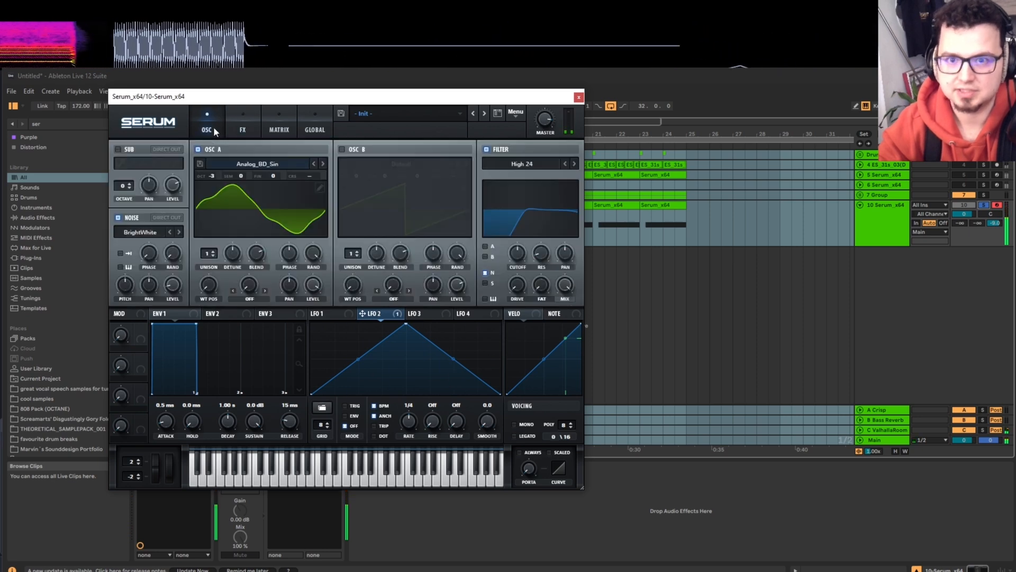
{"action": "left_click", "coordinate": [170, 231]}
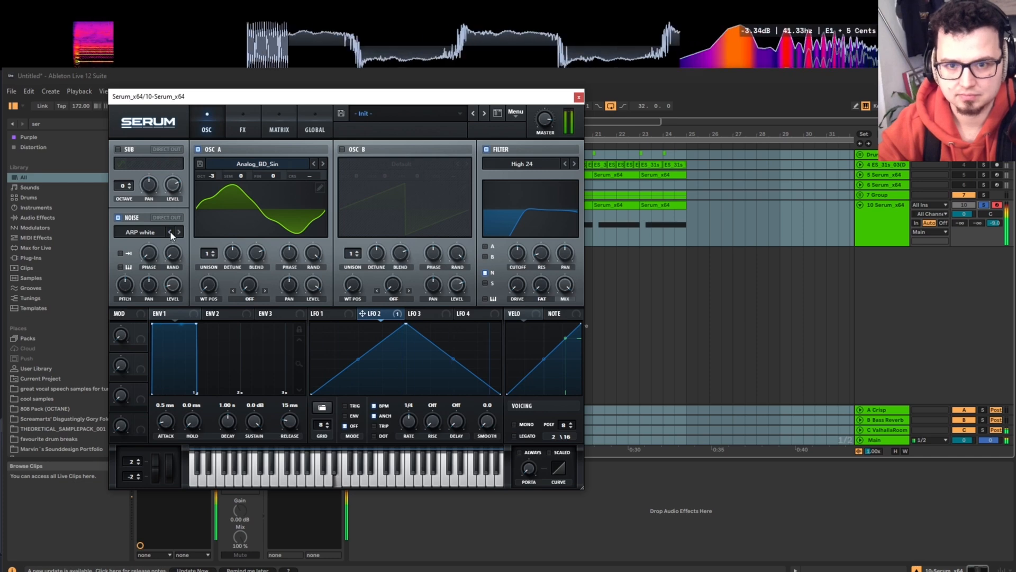
{"action": "left_click", "coordinate": [170, 232]}
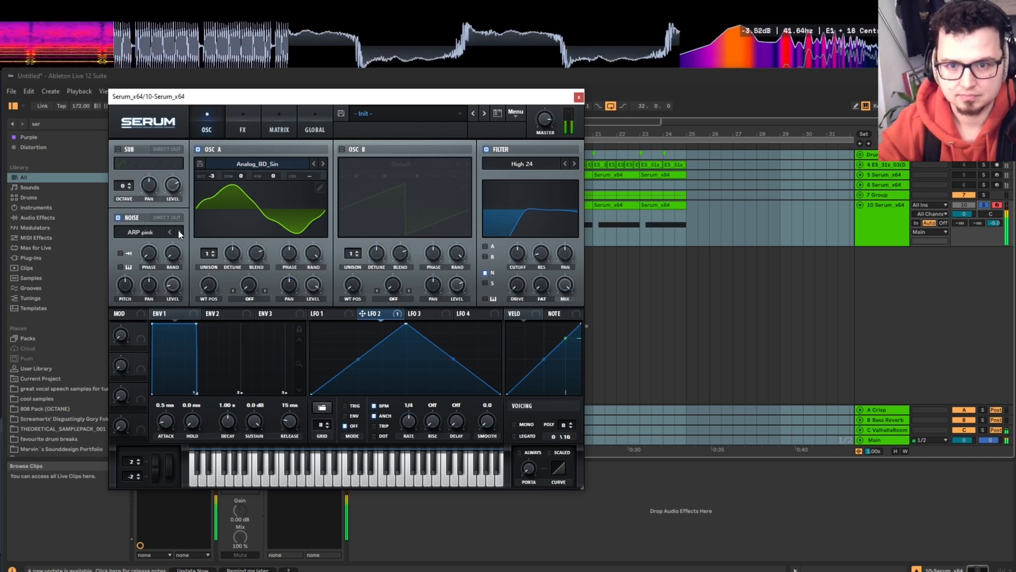
Edit oscillator A's wavetable harmonics, removing bins 2, 4, 6 and 7 and adding a small amount of bin 8
{"action": "left_click", "coordinate": [319, 187]}
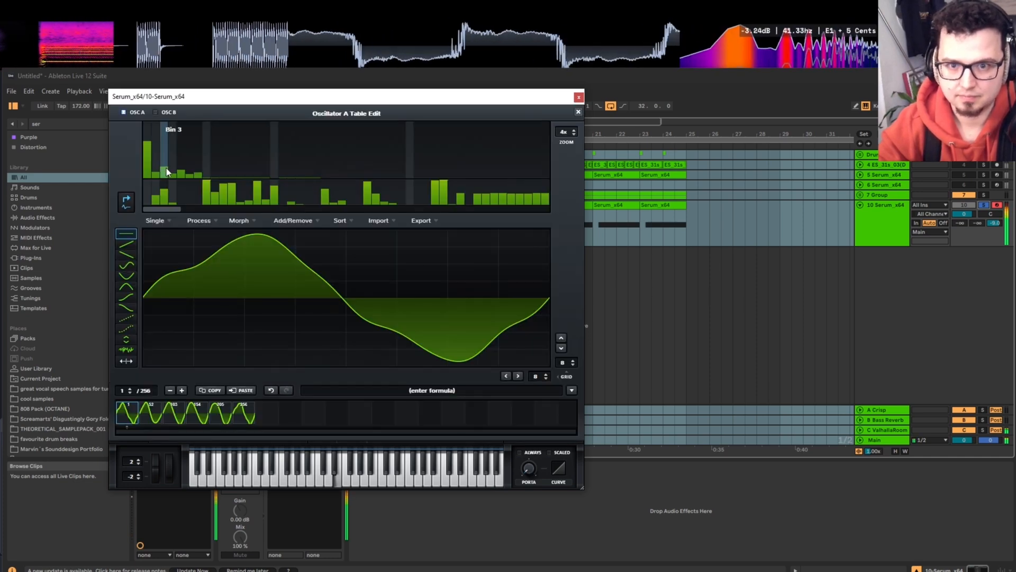
{"action": "left_click", "coordinate": [183, 174]}
{"action": "left_click", "coordinate": [165, 170]}
{"action": "left_click", "coordinate": [156, 174]}
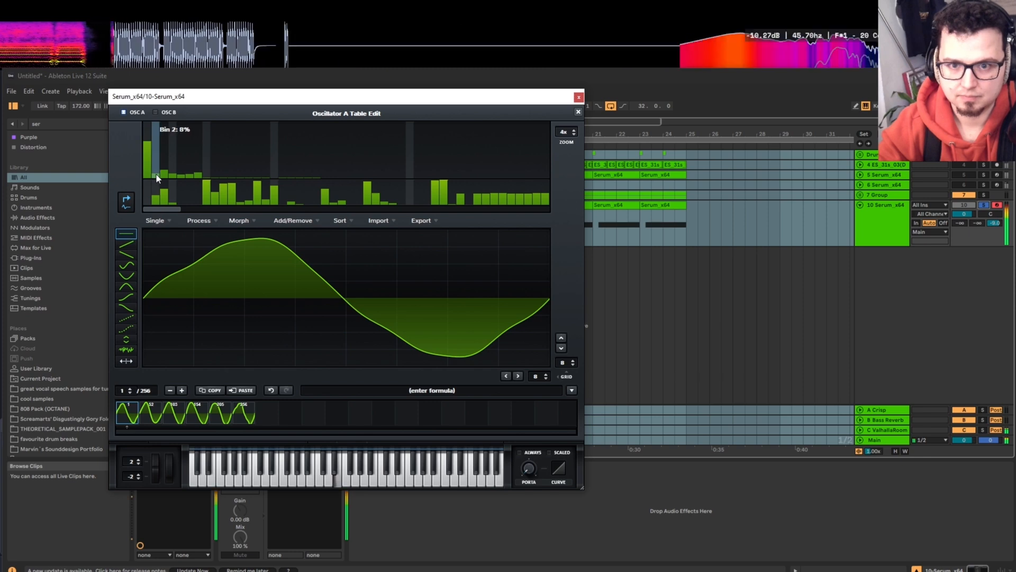
{"action": "left_click", "coordinate": [175, 177]}
{"action": "left_click", "coordinate": [156, 178]}
{"action": "mouse_move", "coordinate": [195, 177]}
{"action": "left_mouse_down"}
{"action": "mouse_move", "coordinate": [208, 164]}
{"action": "mouse_move", "coordinate": [208, 180]}
{"action": "left_mouse_up"}
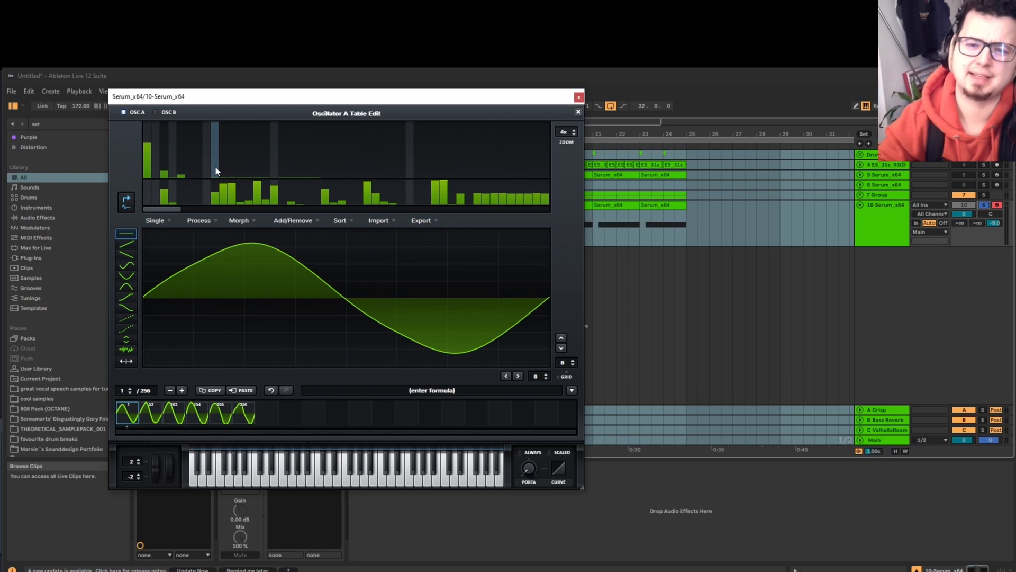
{"action": "left_click_drag", "start_coordinate": [204, 164], "coordinate": [208, 171]}
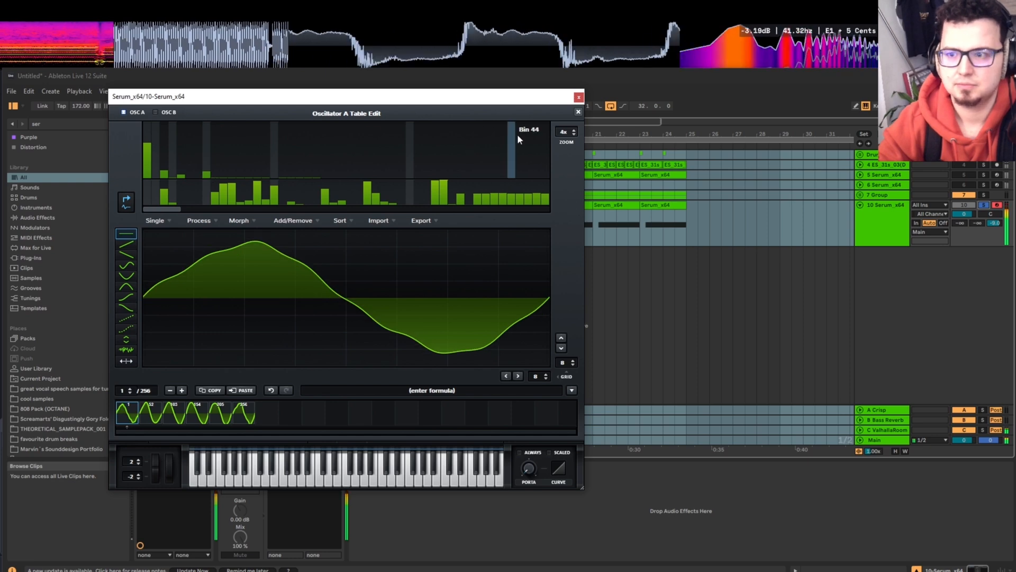
{"action": "left_click", "coordinate": [578, 111]}
Close the Serum window, play the arrangement from bar 9, and set the Serum track's volume to -0.2 dB
{"action": "left_click", "coordinate": [578, 97]}
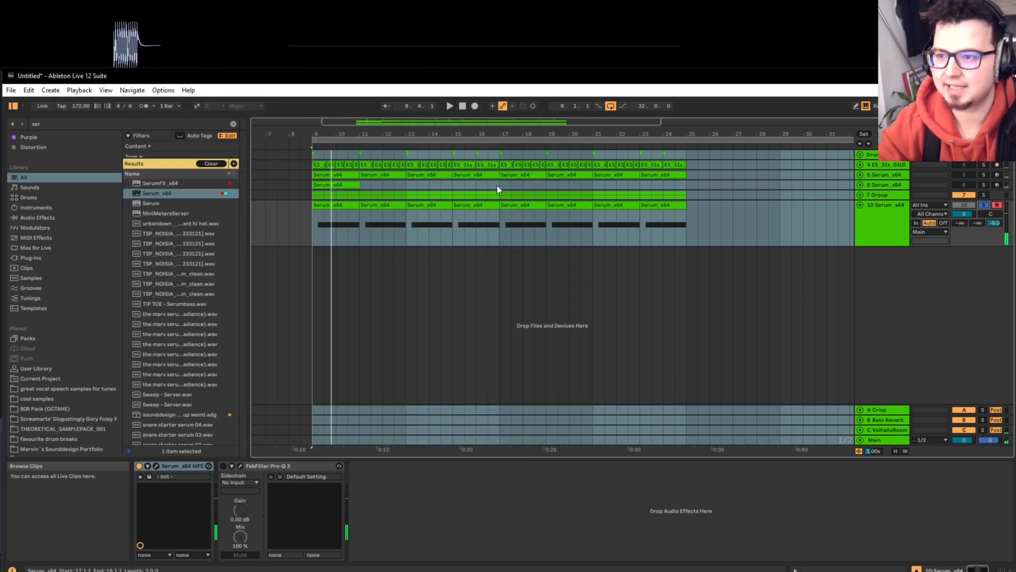
{"action": "left_click", "coordinate": [311, 231]}
{"action": "key", "text": "space"}
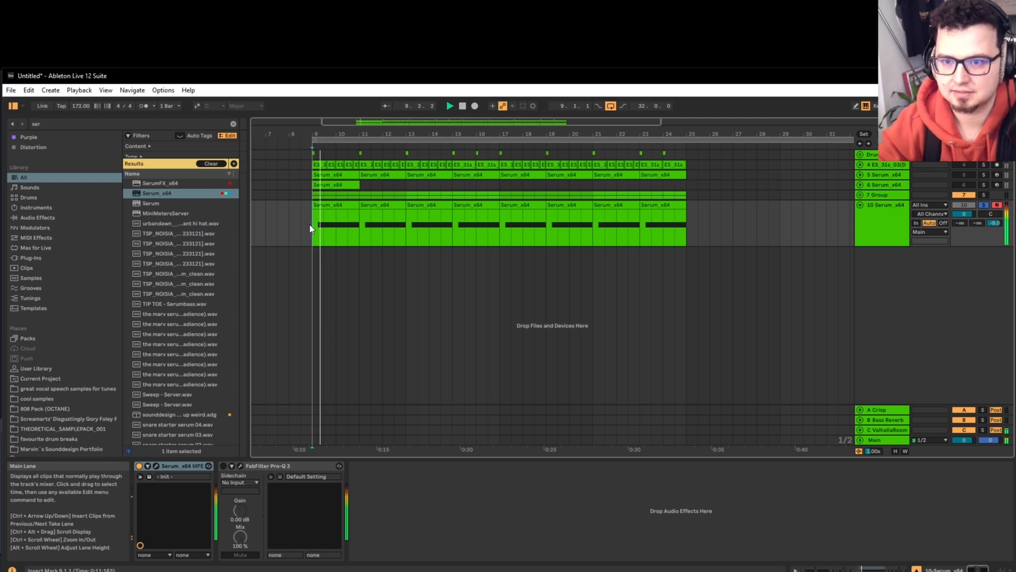
{"action": "key", "text": "space"}
{"action": "key", "text": "space"}
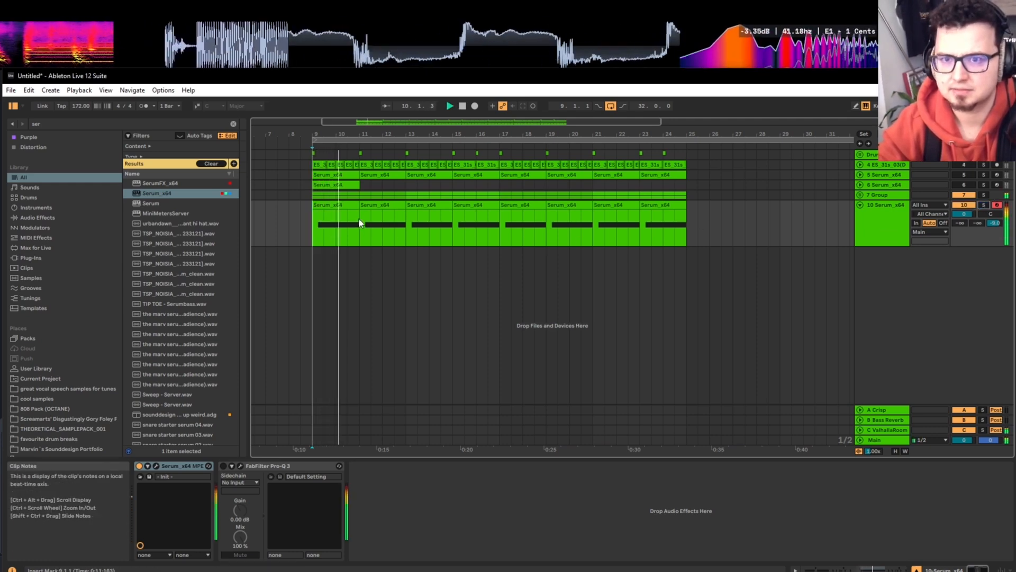
{"action": "left_click", "coordinate": [374, 204]}
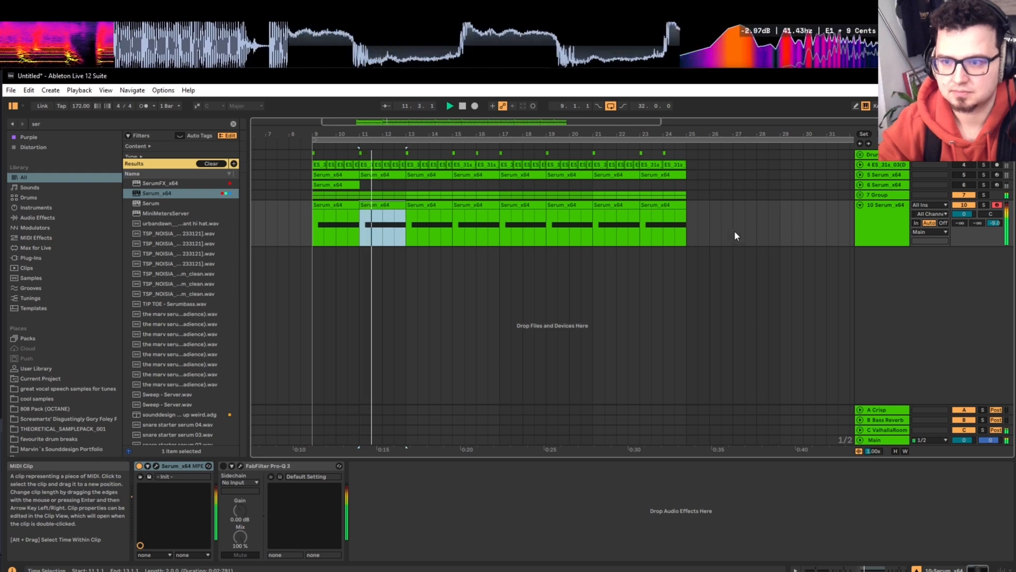
{"action": "left_click", "coordinate": [875, 219]}
{"action": "left_click_drag", "start_coordinate": [968, 215], "coordinate": [923, 222]}
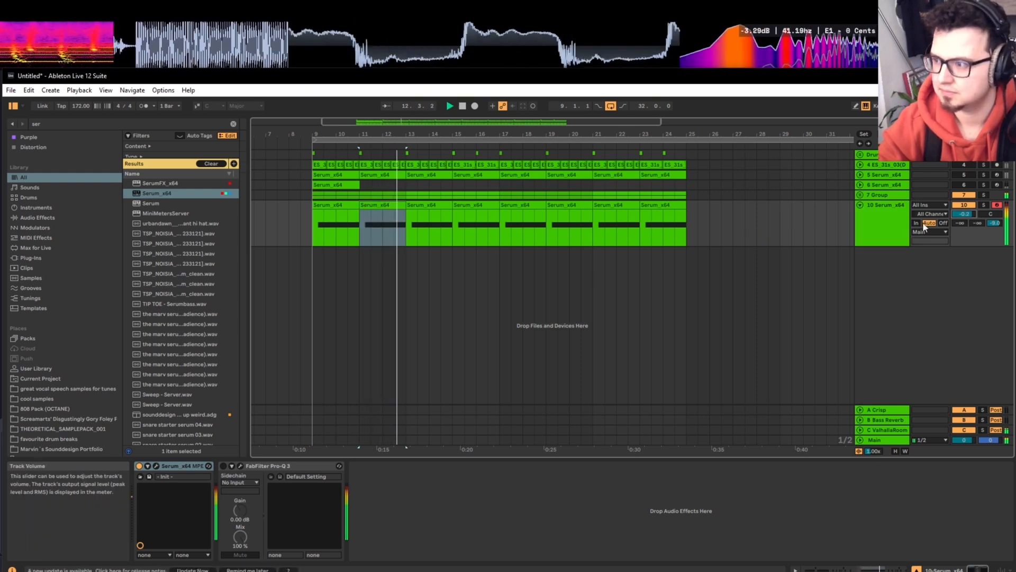
Add a filter effect after Serum's EQ, set its type to MG Low 18, and raise its cutoff to about 13290 Hz
{"action": "left_click", "coordinate": [156, 465]}
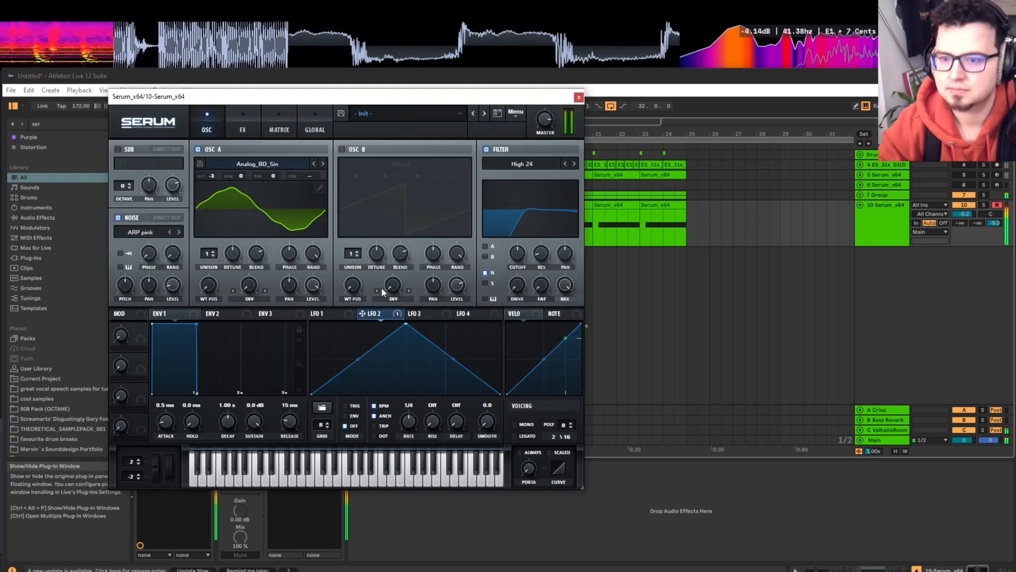
{"action": "left_click", "coordinate": [258, 119]}
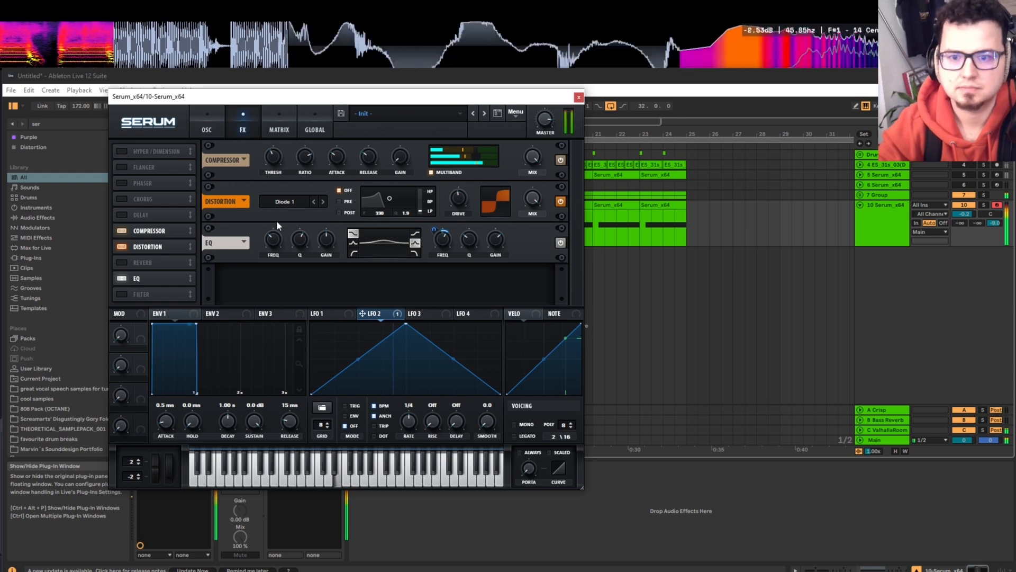
{"action": "left_click", "coordinate": [141, 294]}
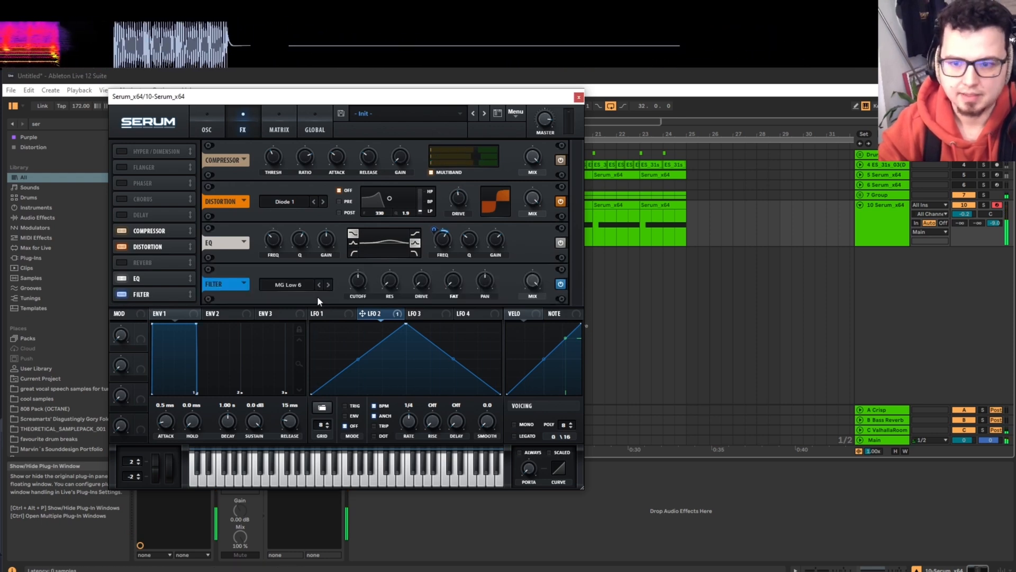
{"action": "left_click_drag", "start_coordinate": [358, 292], "coordinate": [357, 252]}
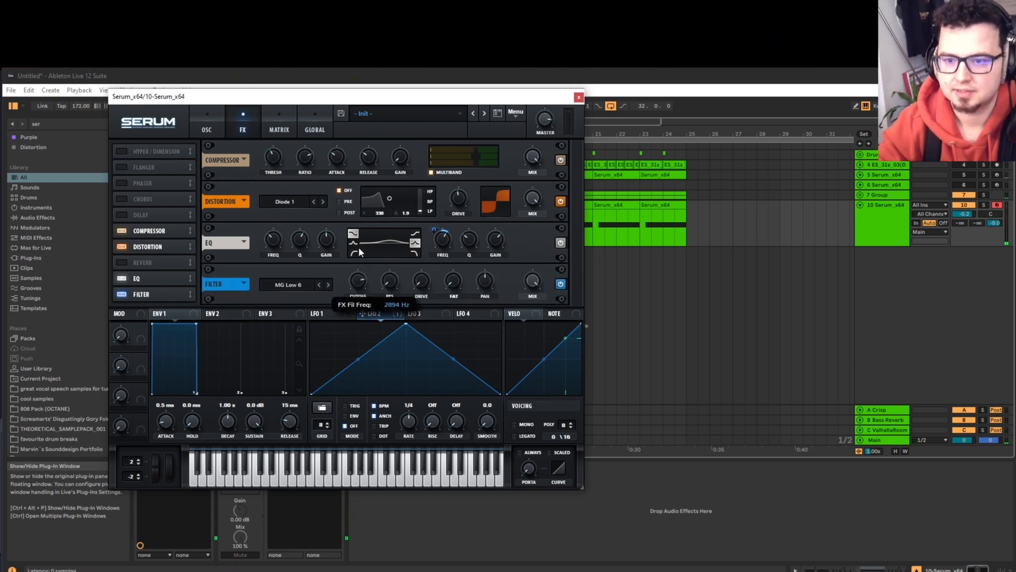
{"action": "left_click", "coordinate": [329, 285]}
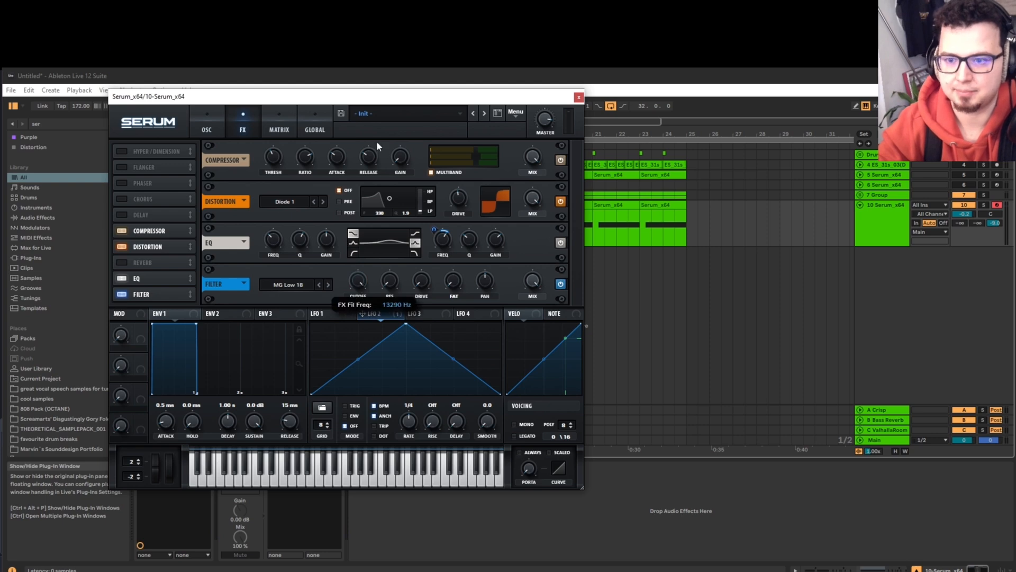
Lower the effects filter's cutoff and modulate it with LFO 2 at a dotted 1/8 rate, auditioning the movement
{"action": "left_click_drag", "start_coordinate": [529, 101], "coordinate": [640, 114]}
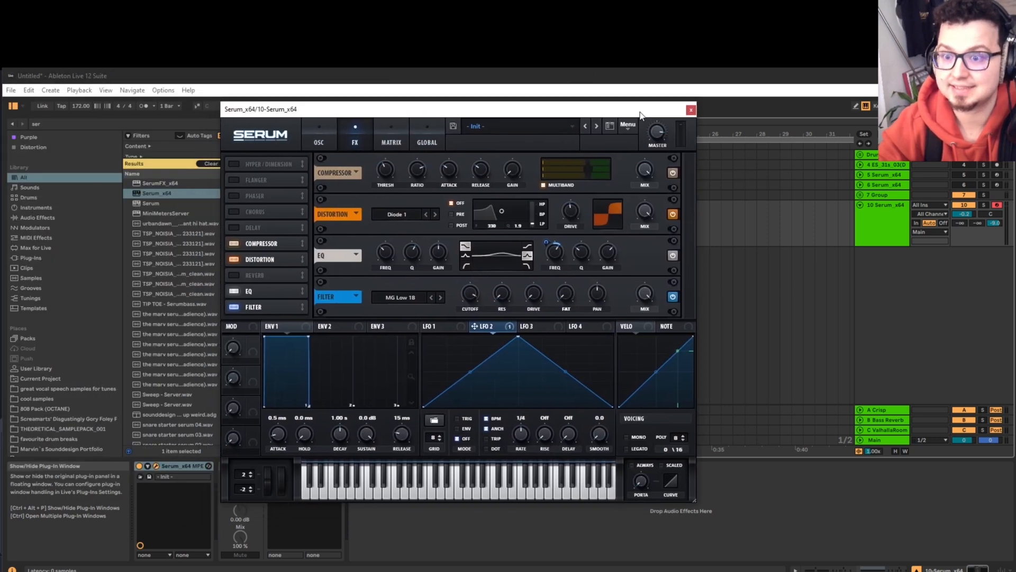
{"action": "left_click_drag", "start_coordinate": [466, 295], "coordinate": [529, 338]}
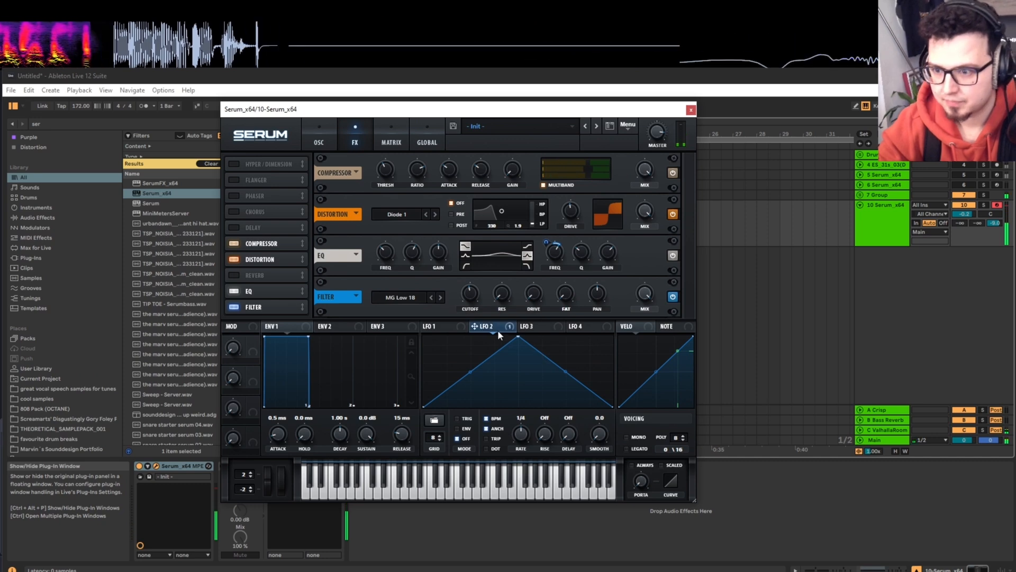
{"action": "left_click_drag", "start_coordinate": [470, 294], "coordinate": [465, 315]}
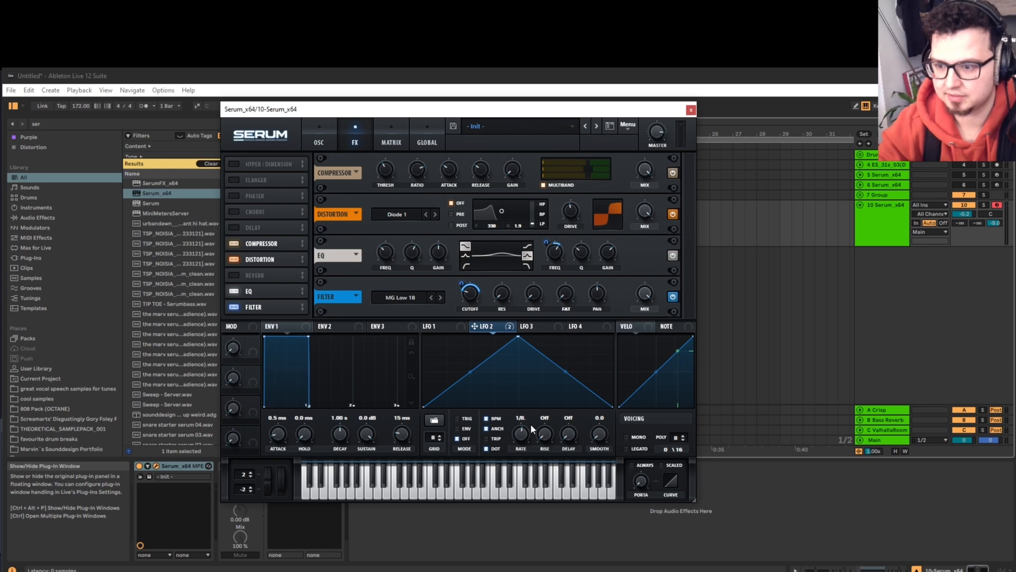
{"action": "key", "text": "d"}
Reshape LFO 2 with an early peak and a steep curved decay, and set Serum's master volume to -3.2 dB
{"action": "left_click_drag", "start_coordinate": [518, 339], "coordinate": [460, 250]}
{"action": "key", "text": "d"}
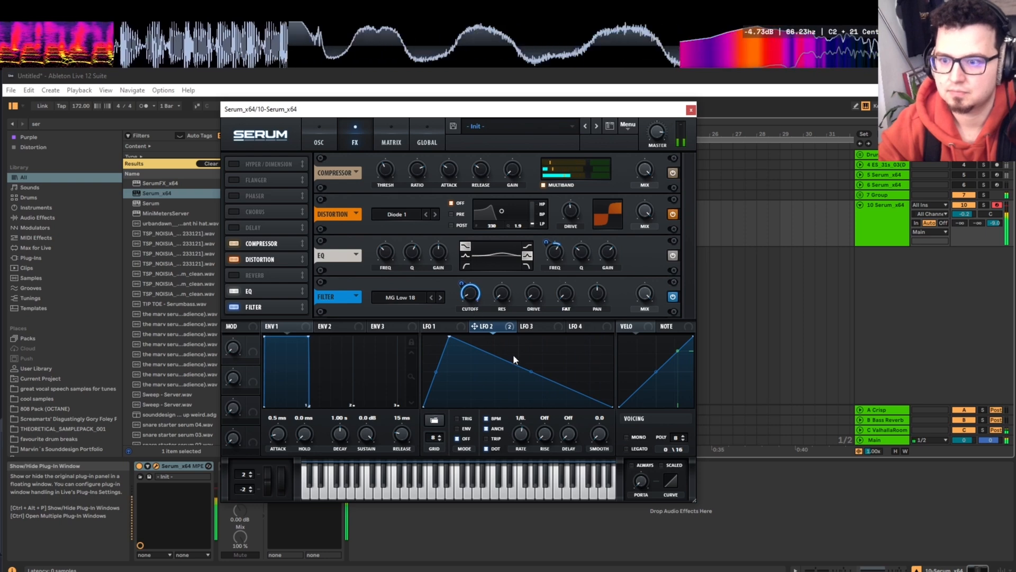
{"action": "left_click_drag", "start_coordinate": [529, 370], "coordinate": [521, 384]}
{"action": "left_click_drag", "start_coordinate": [658, 133], "coordinate": [586, 186]}
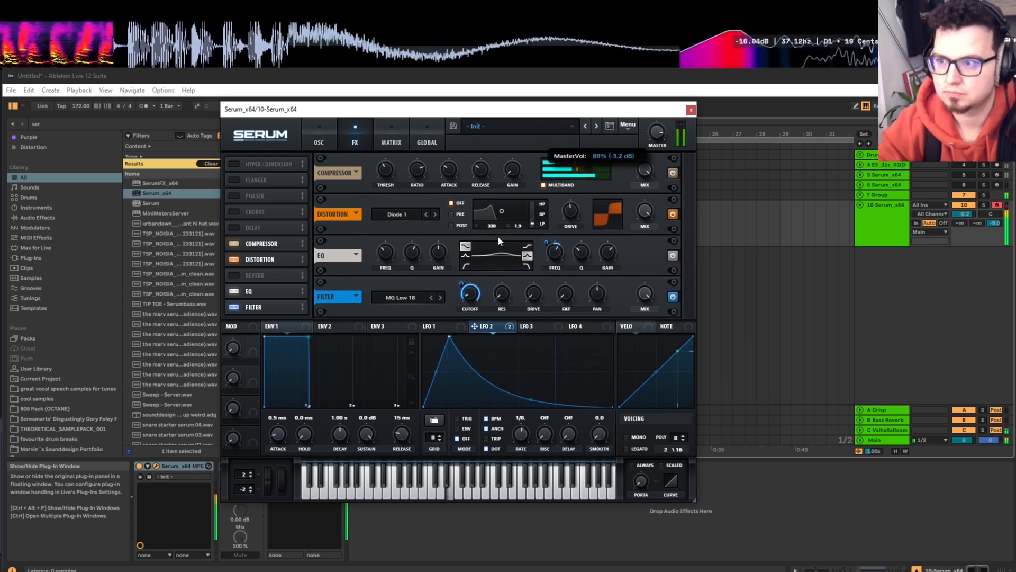
Fine-tune the effects filter's cutoff, and give LFO 2 a slightly later peak and gentler decay
{"action": "left_click_drag", "start_coordinate": [472, 300], "coordinate": [473, 286]}
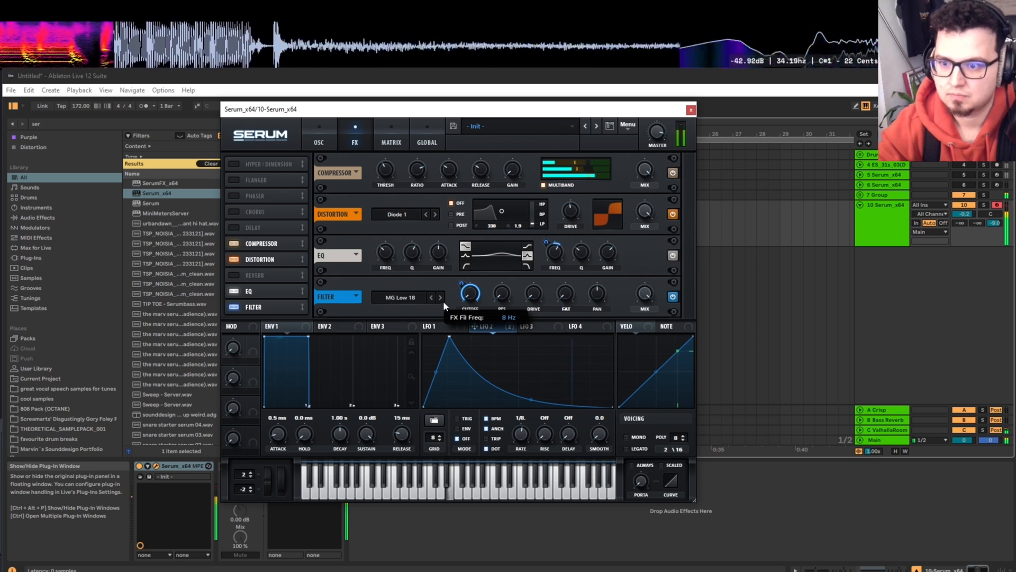
{"action": "mouse_move", "coordinate": [532, 397]}
{"action": "left_mouse_down"}
{"action": "mouse_move", "coordinate": [533, 382]}
{"action": "mouse_move", "coordinate": [531, 393]}
{"action": "left_mouse_up"}
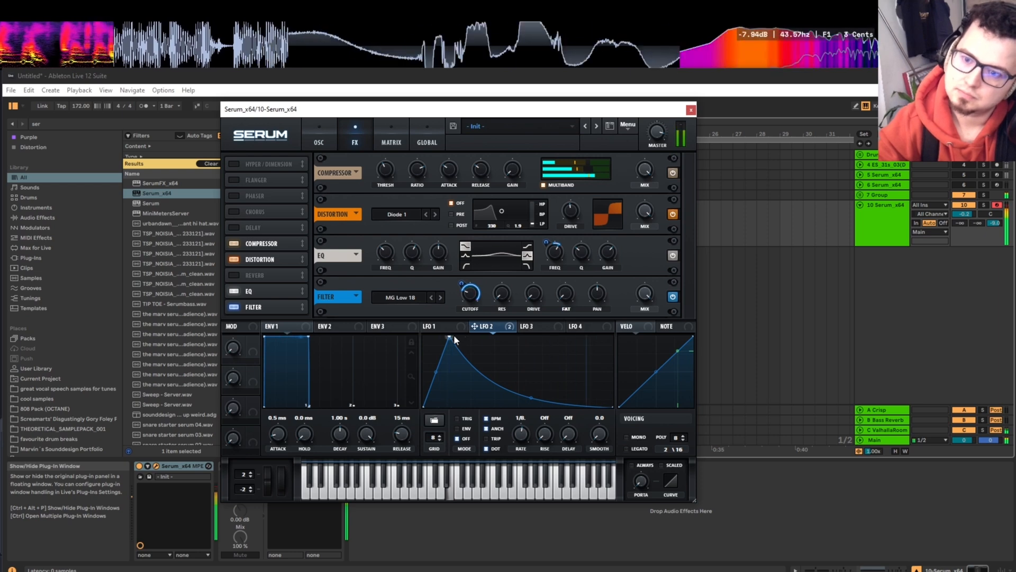
{"action": "left_click_drag", "start_coordinate": [451, 337], "coordinate": [468, 333]}
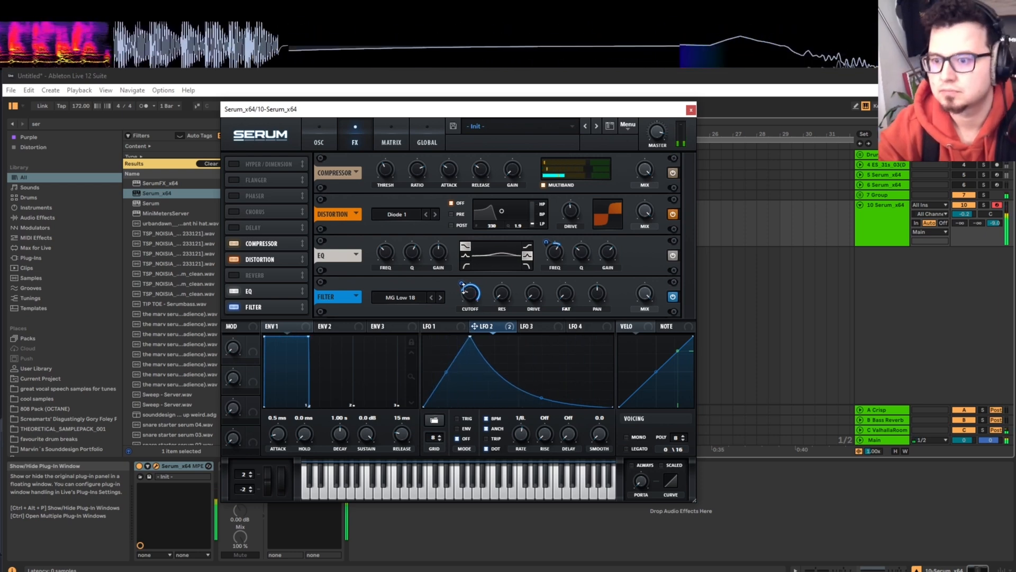
Solo the Serum track and deactivate it in the arrangement mix
{"action": "left_click", "coordinate": [984, 205]}
{"action": "left_click", "coordinate": [964, 205]}
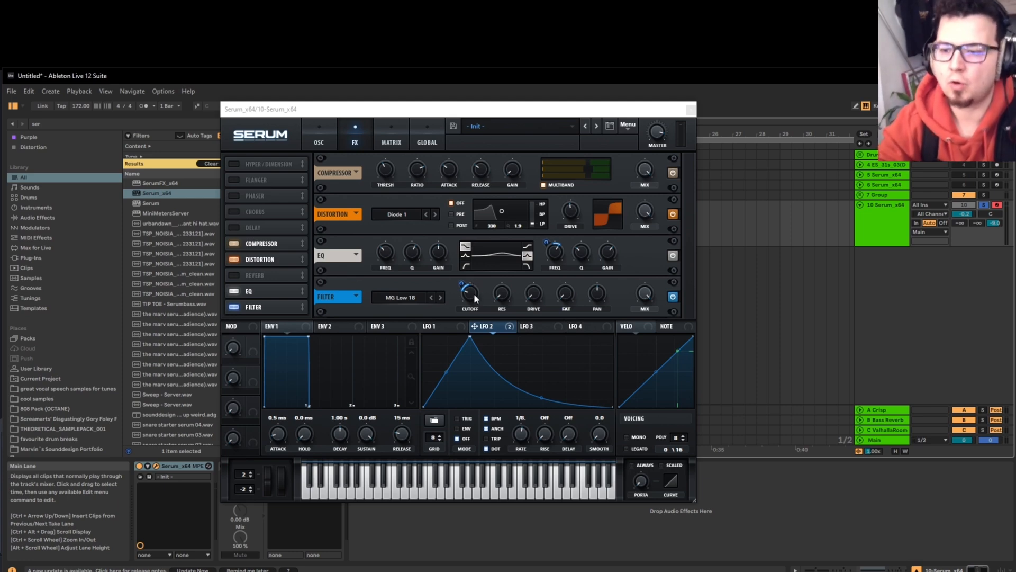
Lower the effects filter's cutoff to 32 Hz and move the Serum window off the arrangement clips
{"action": "mouse_move", "coordinate": [469, 295]}
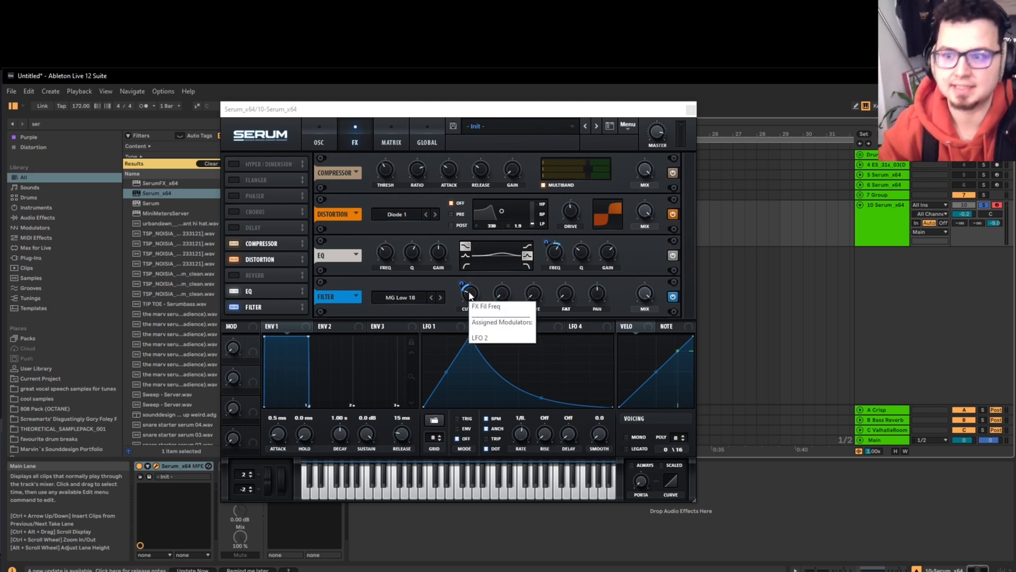
{"action": "mouse_move", "coordinate": [465, 294]}
{"action": "left_mouse_down"}
{"action": "mouse_move", "coordinate": [469, 253]}
{"action": "mouse_move", "coordinate": [459, 333]}
{"action": "mouse_move", "coordinate": [459, 259]}
{"action": "mouse_move", "coordinate": [460, 312]}
{"action": "left_mouse_up"}
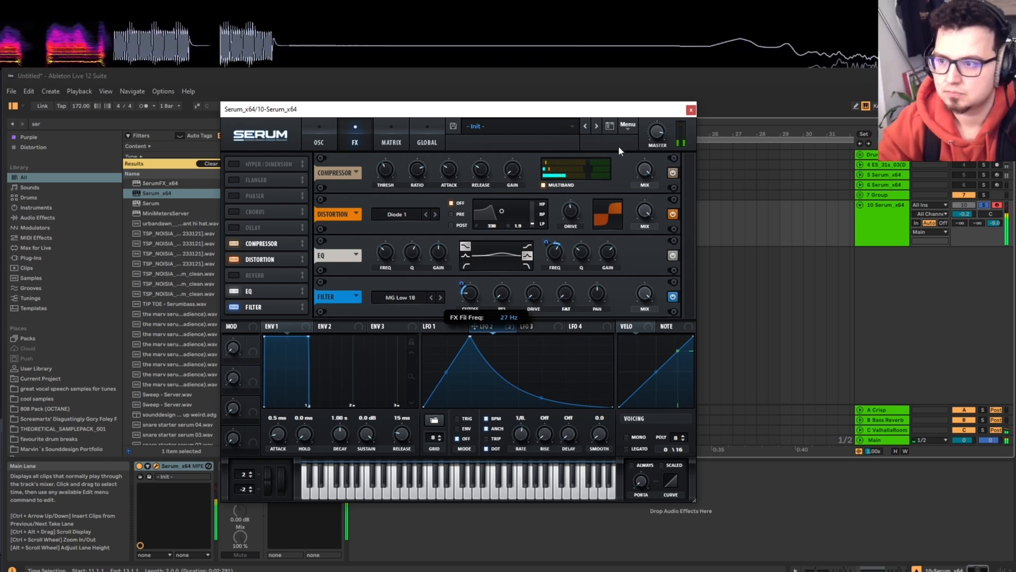
{"action": "left_click_drag", "start_coordinate": [583, 109], "coordinate": [197, 122]}
{"action": "left_click_drag", "start_coordinate": [87, 315], "coordinate": [87, 313]}
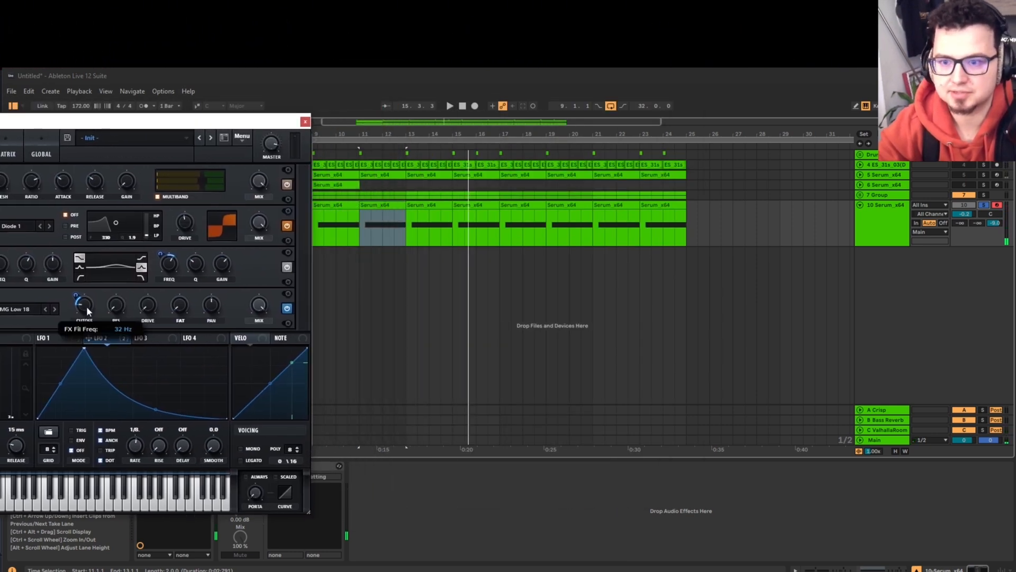
{"action": "left_click_drag", "start_coordinate": [246, 123], "coordinate": [222, 118]}
Show the Serum track's FX Fil Freq automation, draw a rising ramp from early bar 9 to bar 11, and audition it
{"action": "left_click", "coordinate": [902, 219]}
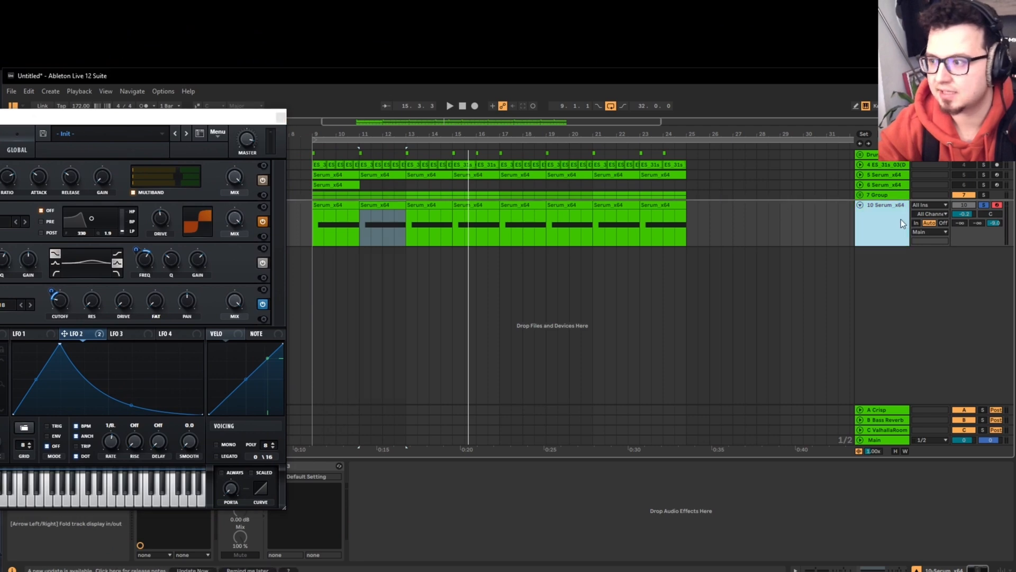
{"action": "key", "text": "a"}
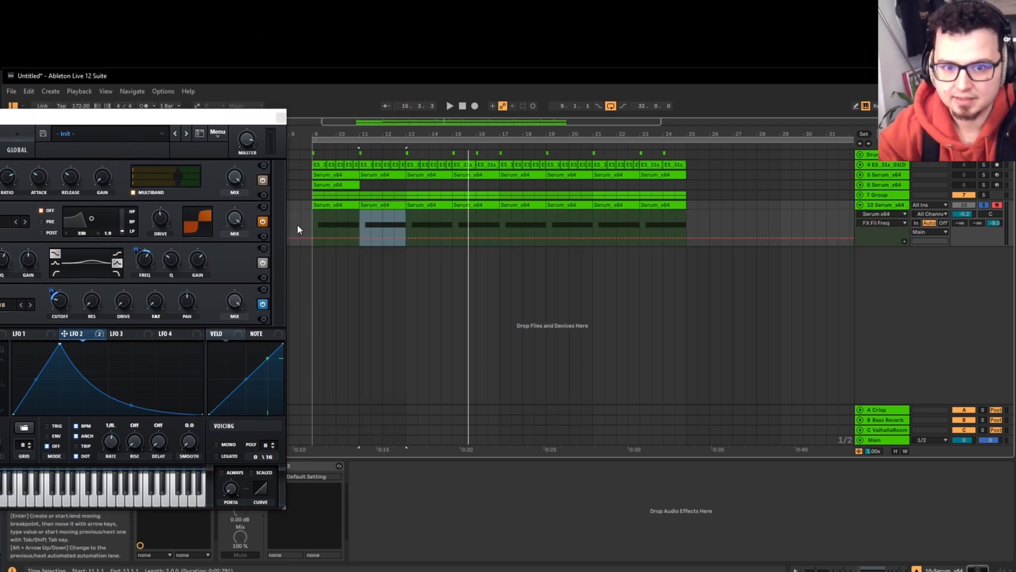
{"action": "key", "text": "z"}
{"action": "left_click", "coordinate": [383, 238]}
{"action": "left_click_drag", "start_coordinate": [597, 238], "coordinate": [597, 221]}
{"action": "left_click", "coordinate": [390, 217]}
{"action": "key", "text": "space"}
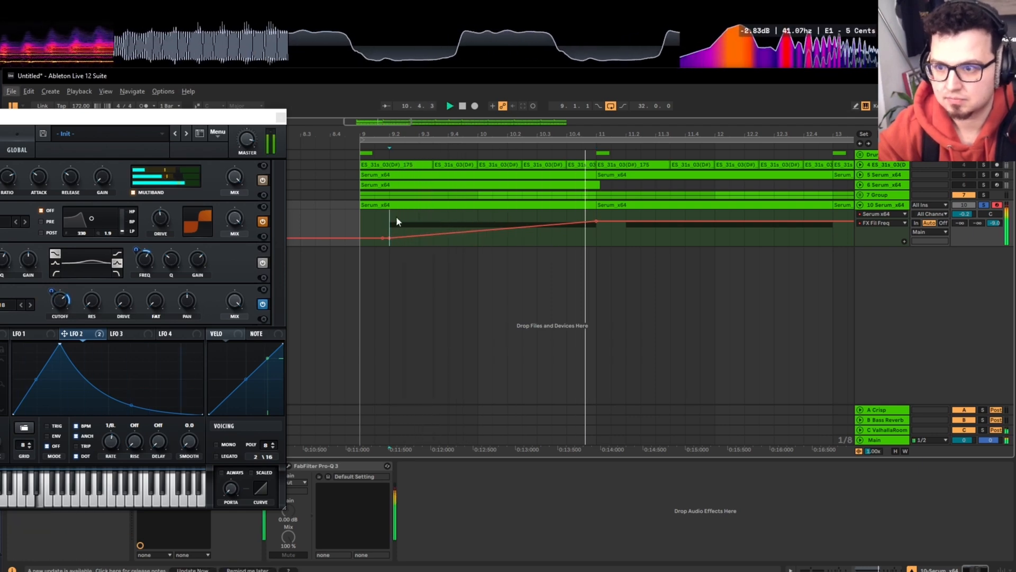
Duplicate the two-bar cutoff ramp onto bars 11 to 13, reshape it with an early spike and dip, and audition it
{"action": "left_click_drag", "start_coordinate": [353, 218], "coordinate": [611, 210]}
{"action": "key", "text": "ctrl+d"}
{"action": "scroll", "coordinate": [478, 245], "scroll_direction": "down", "scroll_amount": 3}
{"action": "key", "text": "space"}
{"action": "left_click", "coordinate": [612, 239]}
{"action": "left_click_drag", "start_coordinate": [532, 235], "coordinate": [531, 213]}
{"action": "left_click", "coordinate": [516, 215]}
{"action": "key", "text": "space"}
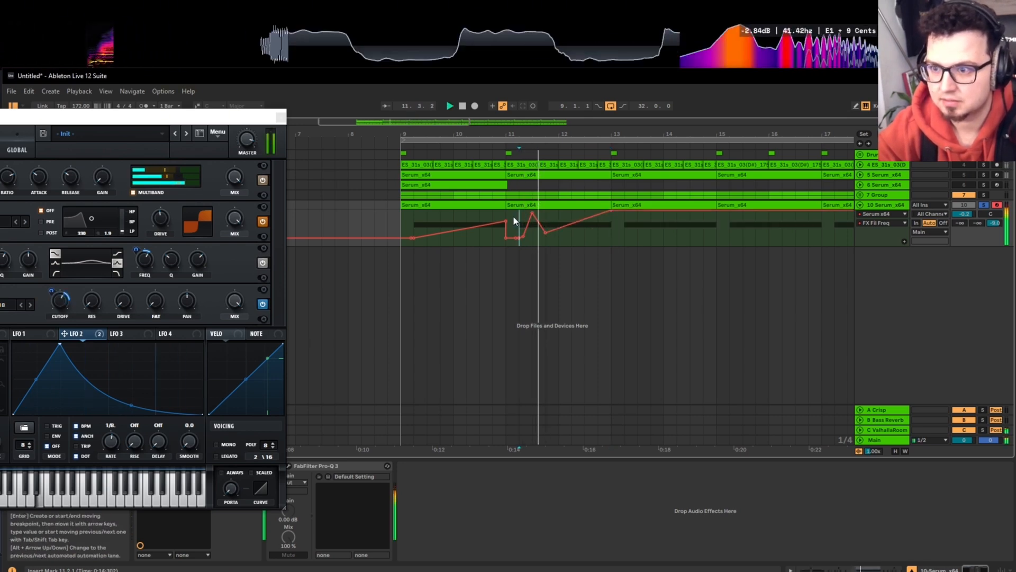
Duplicate the four-bar automated section from bars 9 to 13 three times, filling the track up to bar 25
{"action": "scroll", "coordinate": [514, 223], "scroll_direction": "down", "scroll_amount": 2}
{"action": "left_click_drag", "start_coordinate": [532, 233], "coordinate": [439, 237]}
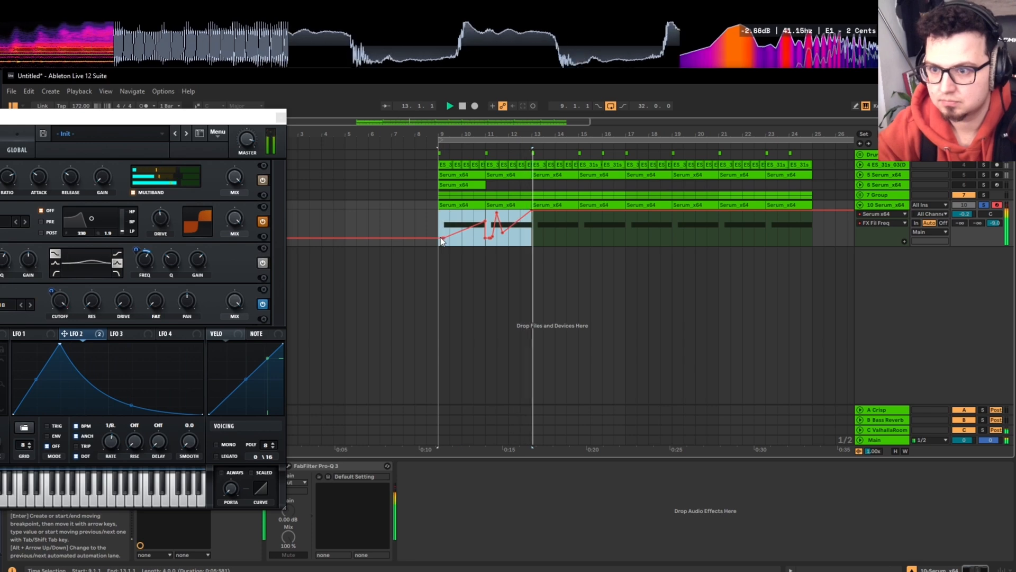
{"action": "key", "text": "ctrl+d"}
{"action": "key", "text": "ctrl+d"}
{"action": "key", "text": "ctrl+d"}
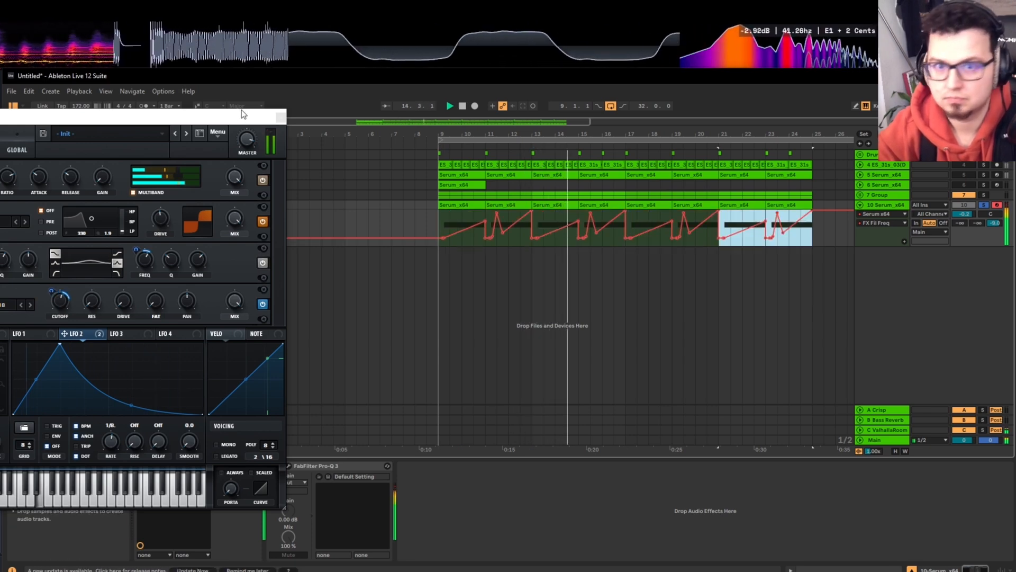
Enable Hyper/Dimension in Serum, place it last in the effects chain, adjust its Hyper and Dimension mix levels, and audition it
{"action": "left_click_drag", "start_coordinate": [131, 118], "coordinate": [349, 73]}
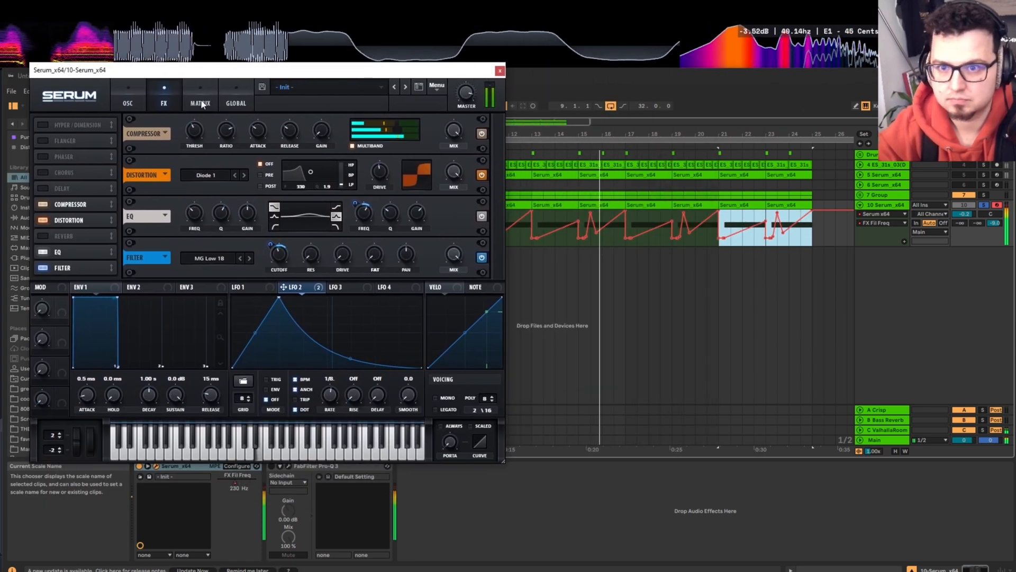
{"action": "left_click", "coordinate": [127, 103]}
{"action": "left_click", "coordinate": [158, 101]}
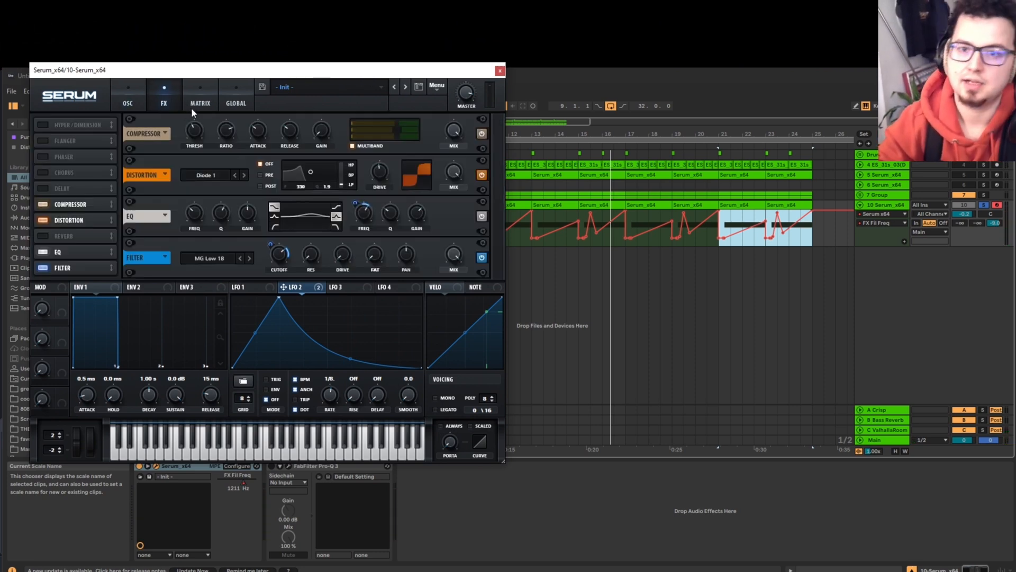
{"action": "left_click", "coordinate": [43, 125]}
{"action": "left_click_drag", "start_coordinate": [64, 287], "coordinate": [65, 288]}
{"action": "scroll", "coordinate": [400, 259], "scroll_direction": "down", "scroll_amount": 2}
{"action": "left_click", "coordinate": [322, 261]}
{"action": "left_click", "coordinate": [453, 254]}
{"action": "key", "text": "space"}
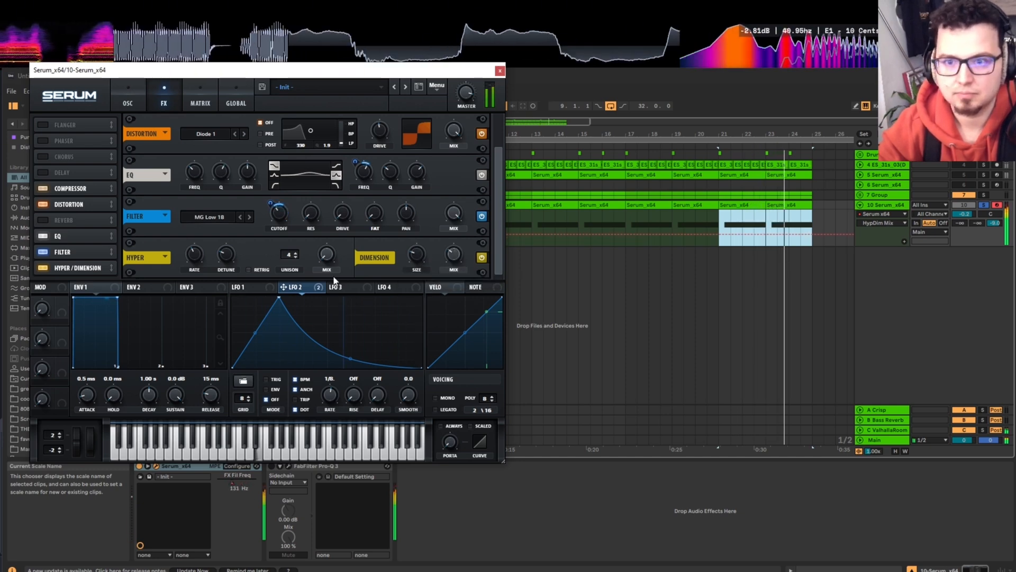
Set the EQ's low band to Peak, raise its gain, and modulate its frequency with LFO 2 while auditioning
{"action": "left_click", "coordinate": [274, 174]}
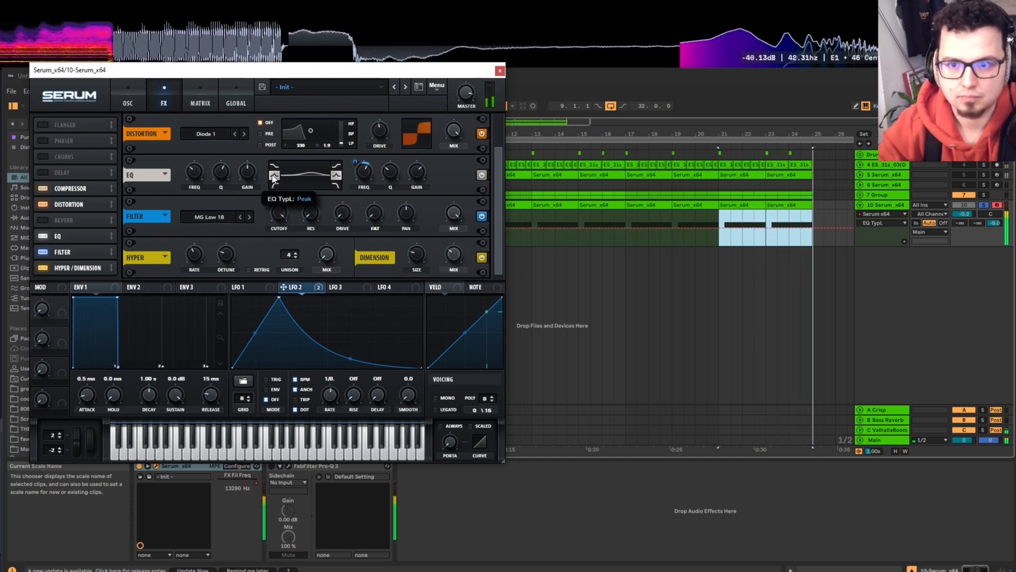
{"action": "left_click_drag", "start_coordinate": [246, 171], "coordinate": [251, 129]}
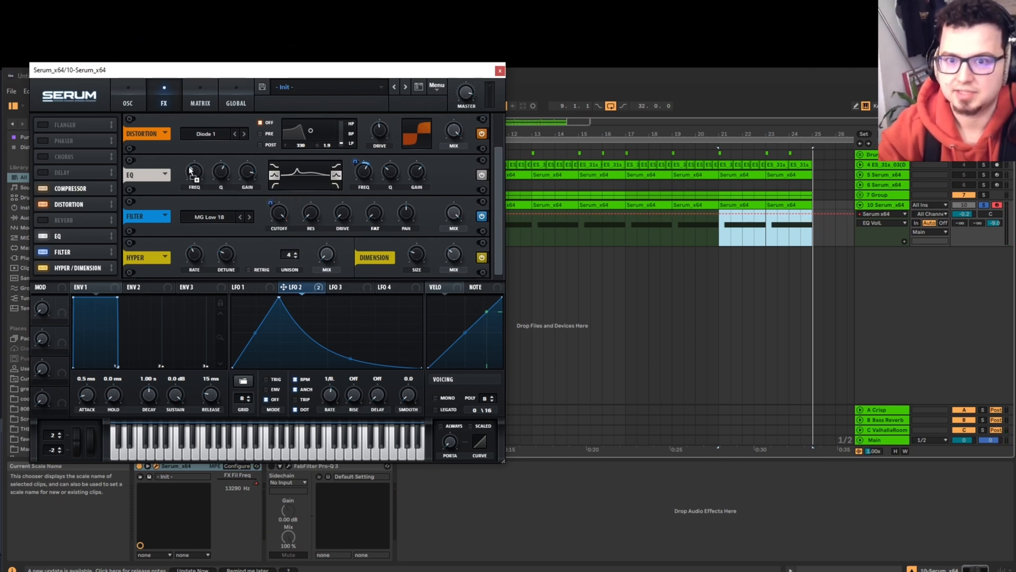
{"action": "left_click_drag", "start_coordinate": [190, 171], "coordinate": [187, 167]}
{"action": "key", "text": "space"}
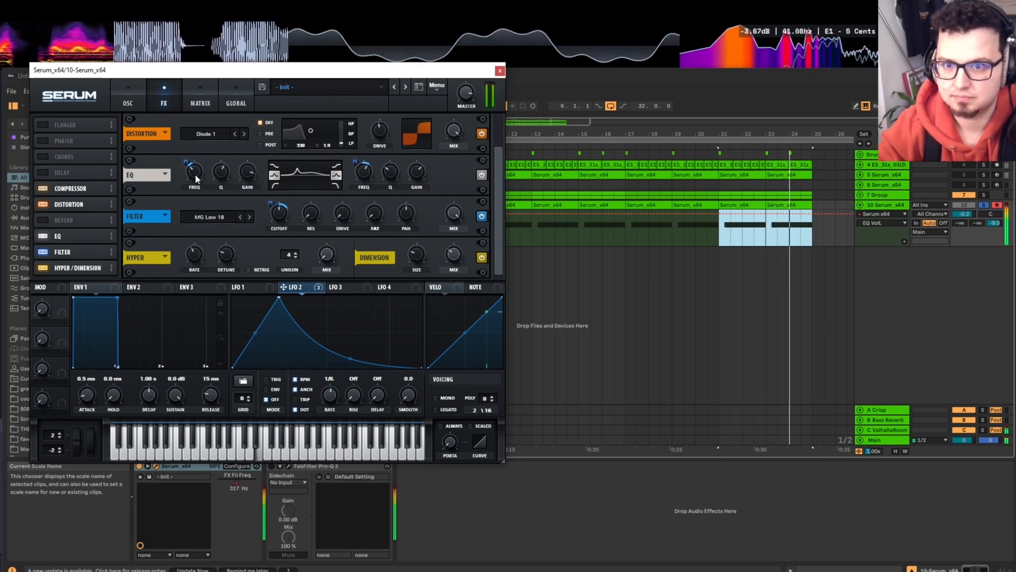
Adjust the low EQ band's Q and raise its frequency to 1709 Hz, auditioning the result
{"action": "key", "text": "space"}
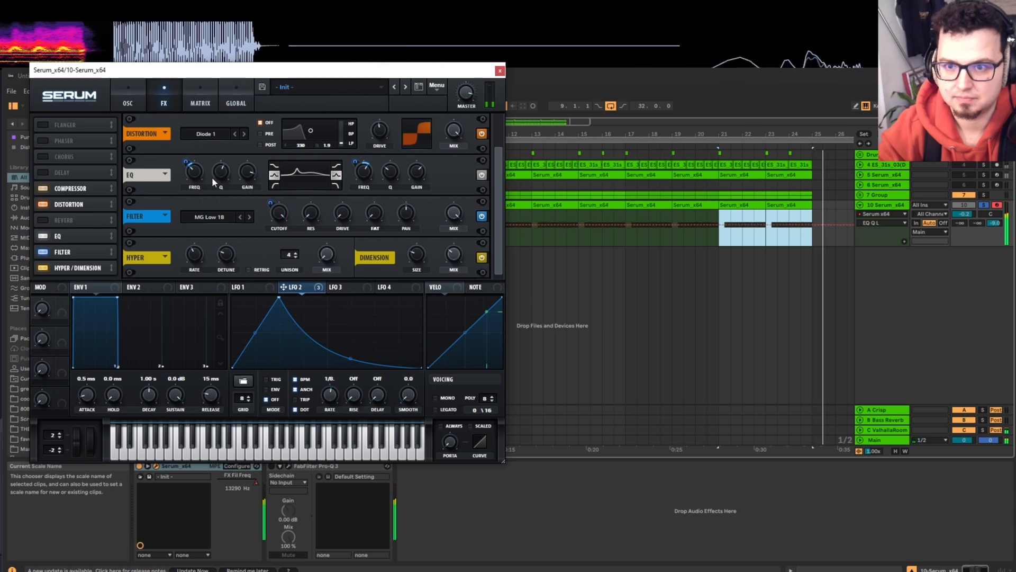
{"action": "left_click", "coordinate": [195, 171]}
{"action": "key", "text": "space"}
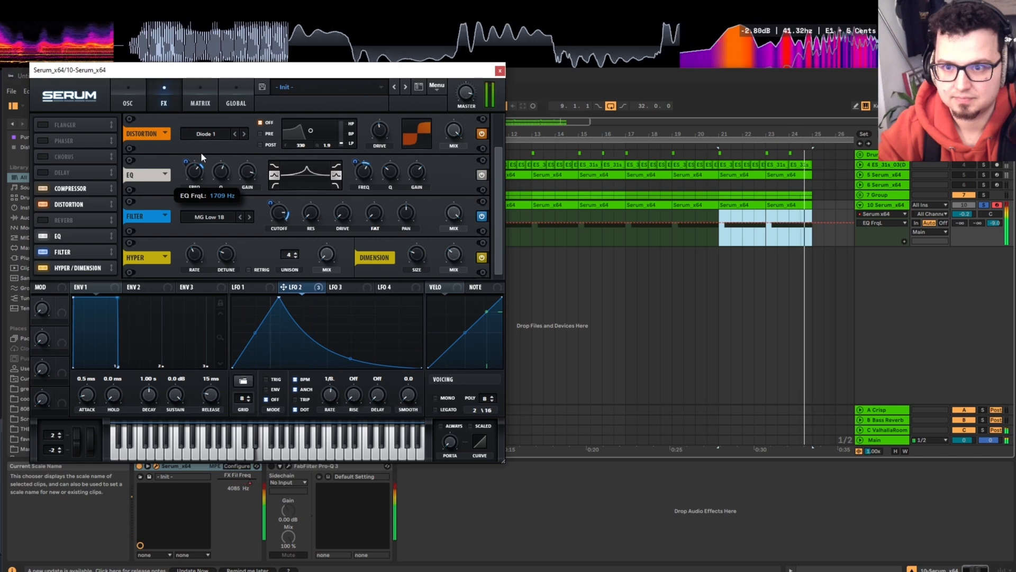
Enable oscillator B with the Default wavetable, transpose it up 7 semitones, and set its level to 44% during playback
{"action": "left_click", "coordinate": [138, 106]}
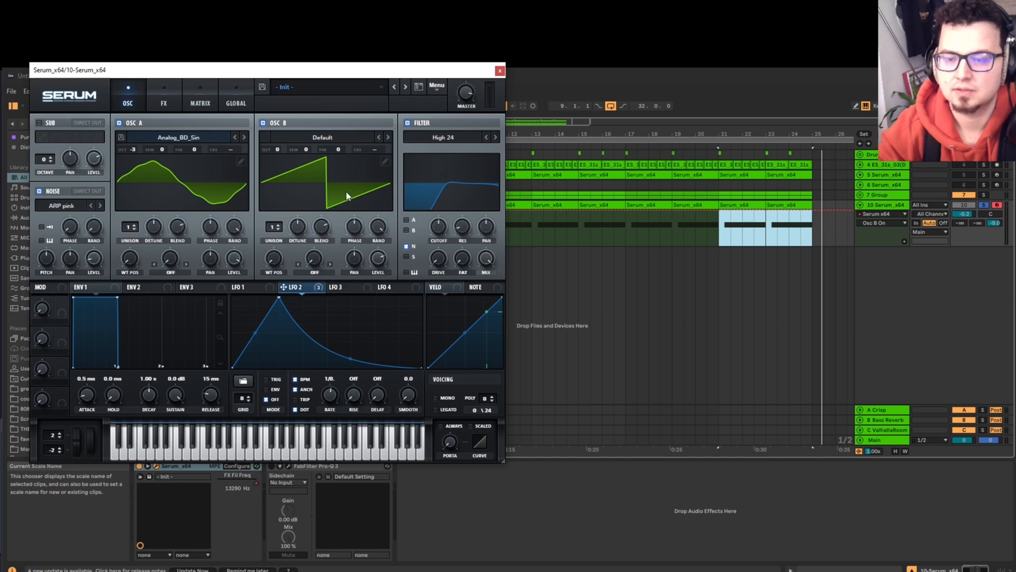
{"action": "left_click", "coordinate": [377, 271]}
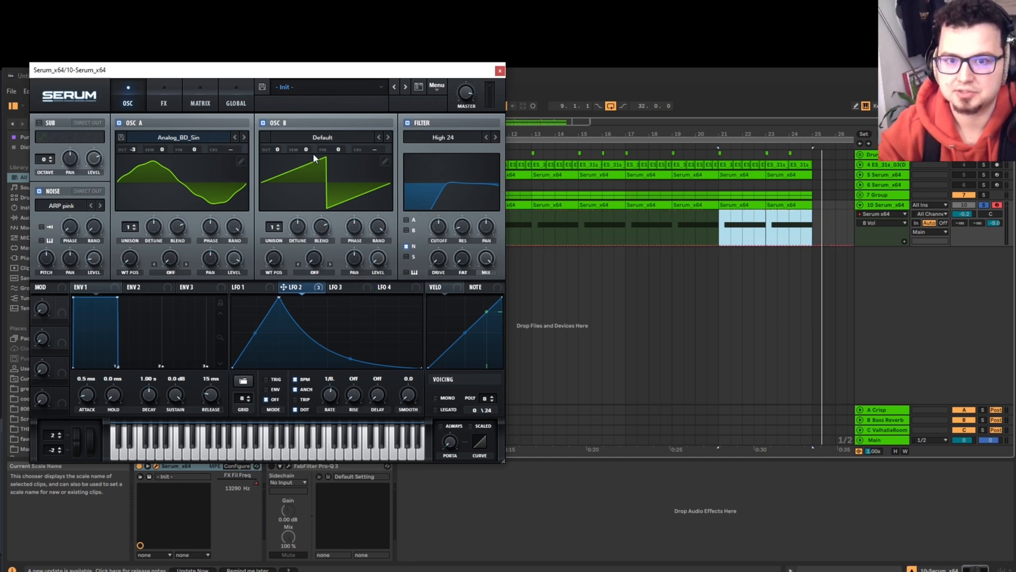
{"action": "left_click_drag", "start_coordinate": [300, 150], "coordinate": [320, 126]}
{"action": "key", "text": "space"}
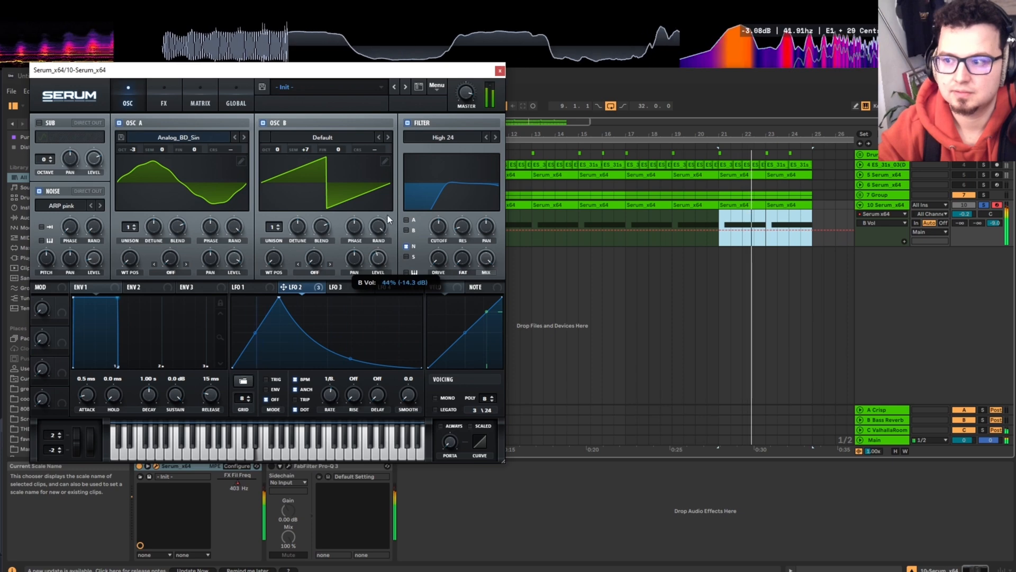
Give oscillator B 7 unison voices, reduce the detune, and lower its octave to -2
{"action": "left_click", "coordinate": [278, 225]}
{"action": "left_click", "coordinate": [278, 225]}
{"action": "left_click", "coordinate": [278, 224]}
{"action": "left_click", "coordinate": [278, 225]}
{"action": "left_click", "coordinate": [278, 224]}
{"action": "left_click", "coordinate": [277, 225]}
{"action": "mouse_move", "coordinate": [295, 228]}
{"action": "left_mouse_down"}
{"action": "mouse_move", "coordinate": [288, 245]}
{"action": "mouse_move", "coordinate": [296, 242]}
{"action": "left_mouse_up"}
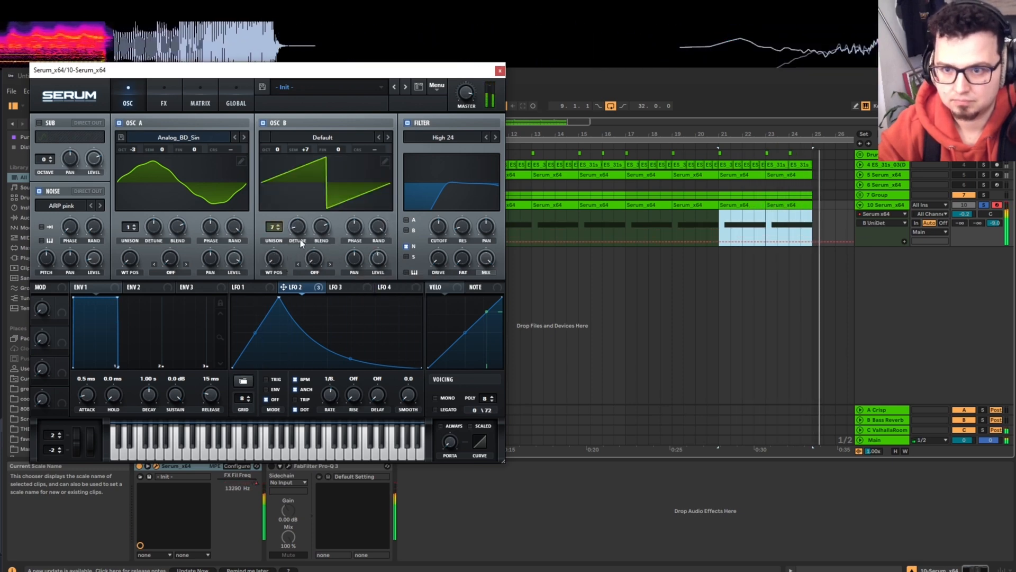
{"action": "left_click_drag", "start_coordinate": [276, 149], "coordinate": [277, 154]}
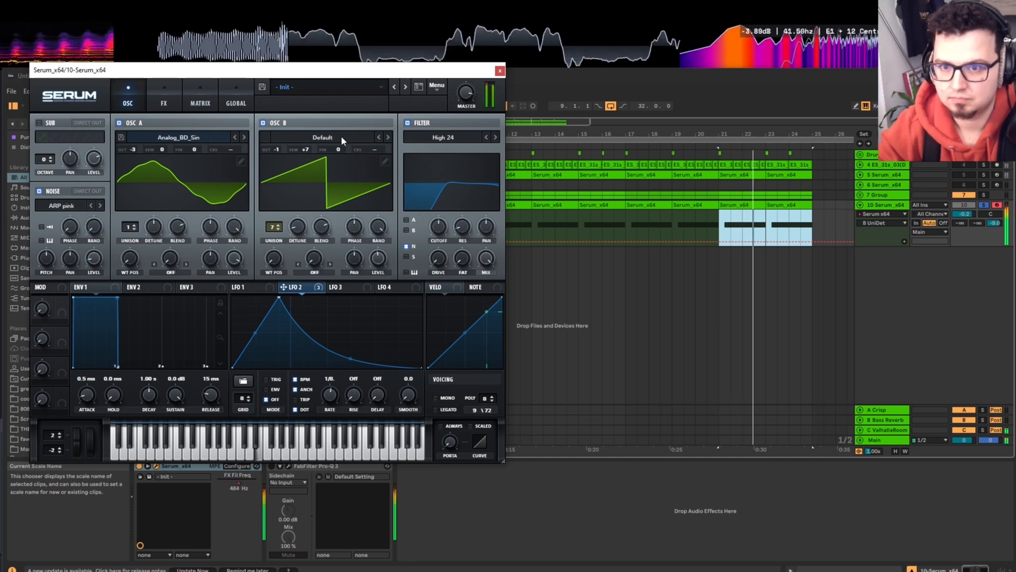
Enable the Hall reverb at the end of the effects chain with a reduced mix, and adjust Serum's master volume
{"action": "left_click", "coordinate": [164, 103]}
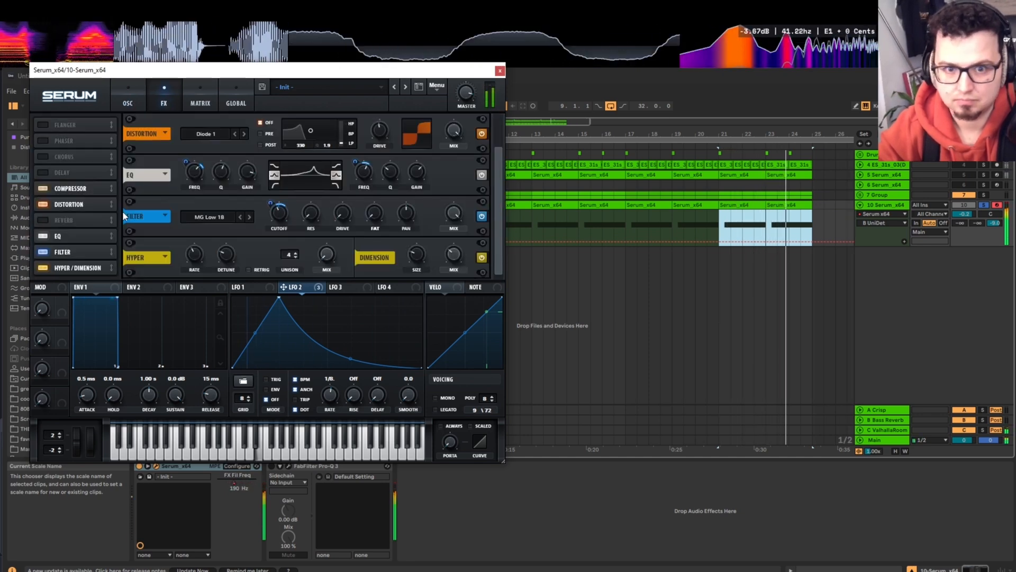
{"action": "left_click", "coordinate": [60, 221]}
{"action": "left_click_drag", "start_coordinate": [61, 222], "coordinate": [62, 273]}
{"action": "mouse_move", "coordinate": [459, 256]}
{"action": "left_mouse_down"}
{"action": "mouse_move", "coordinate": [456, 243]}
{"action": "mouse_move", "coordinate": [456, 271]}
{"action": "left_mouse_up"}
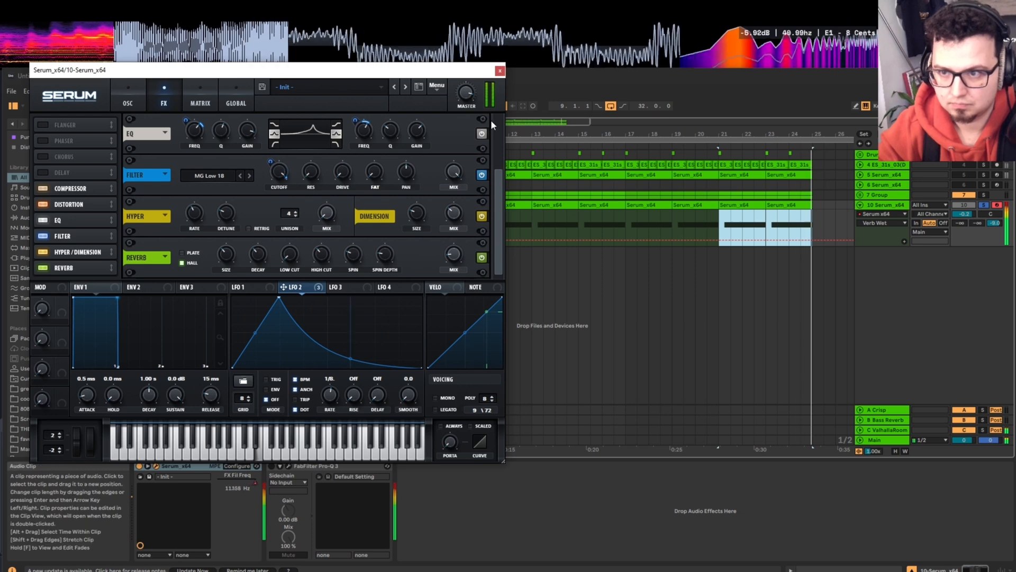
{"action": "left_click", "coordinate": [472, 99]}
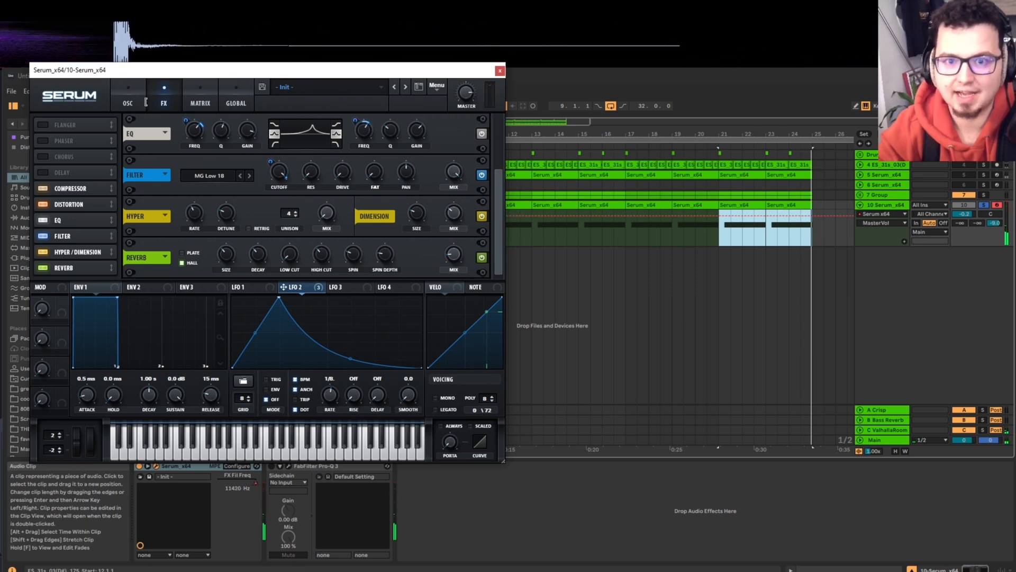
Review the oscillator settings, close Serum, and select the arrangement loop range from bar 9 to bar 41
{"action": "left_click", "coordinate": [127, 102]}
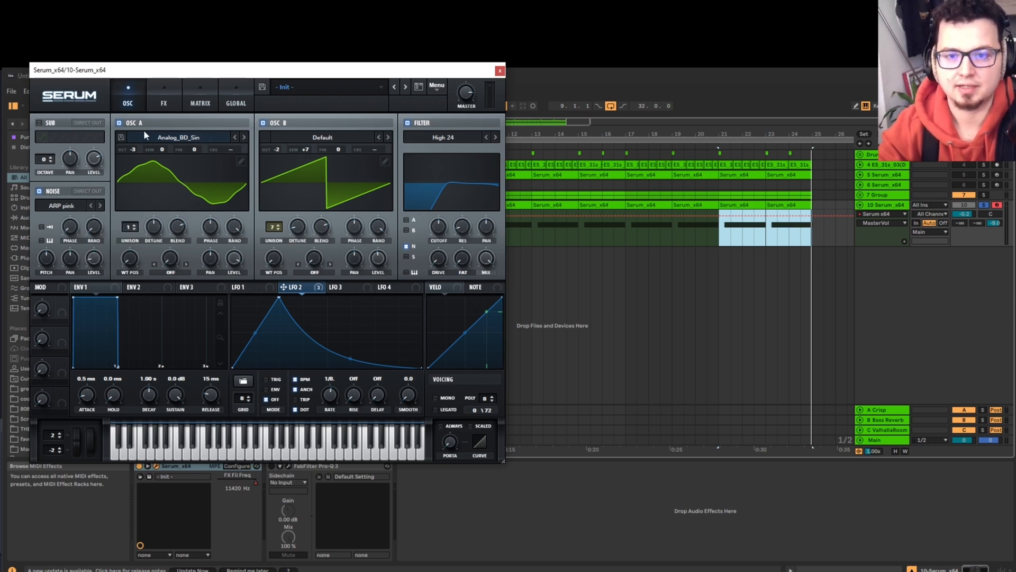
{"action": "left_click", "coordinate": [500, 72]}
{"action": "scroll", "coordinate": [386, 158], "scroll_direction": "down", "scroll_amount": 3}
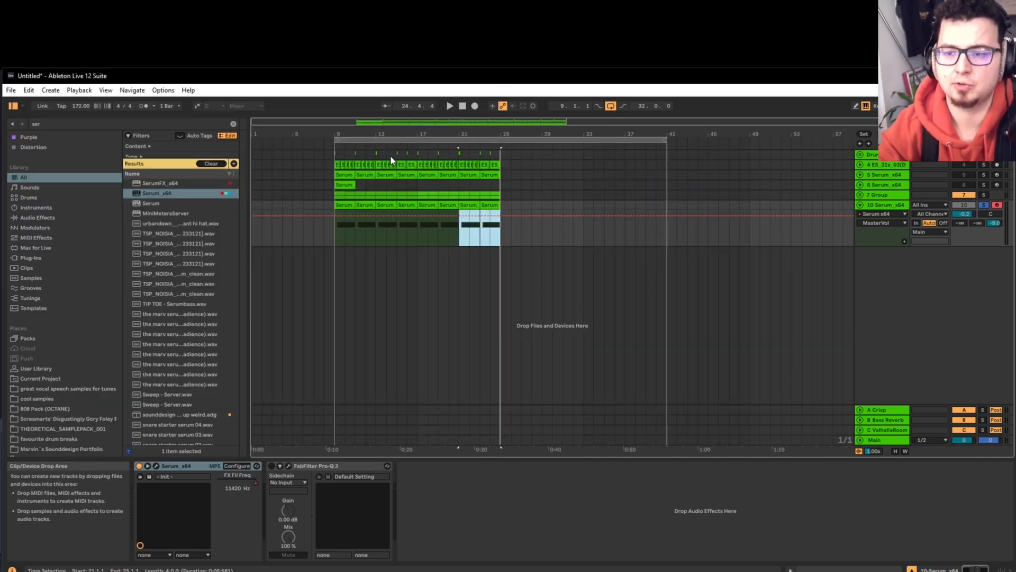
{"action": "left_click", "coordinate": [411, 139]}
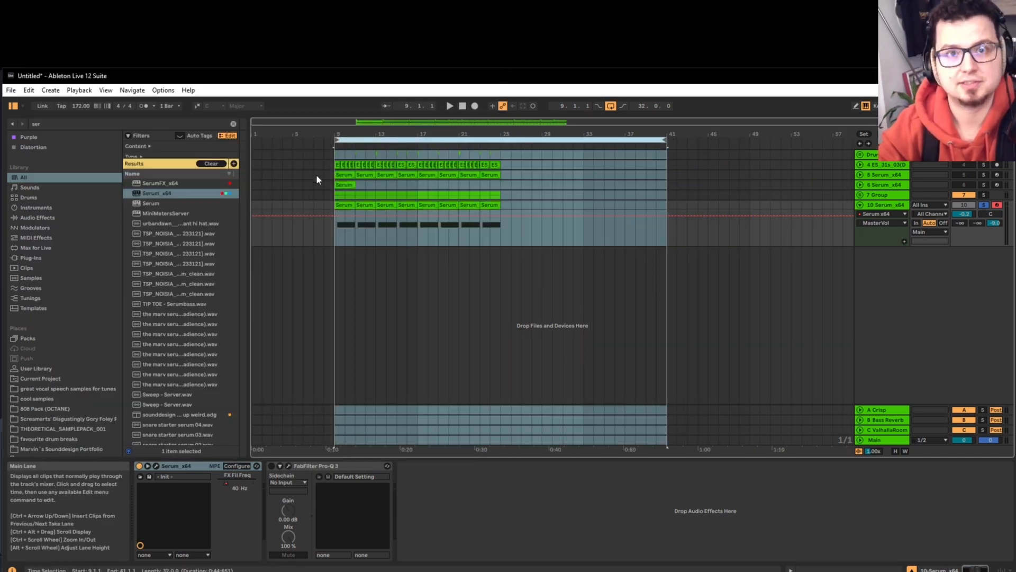